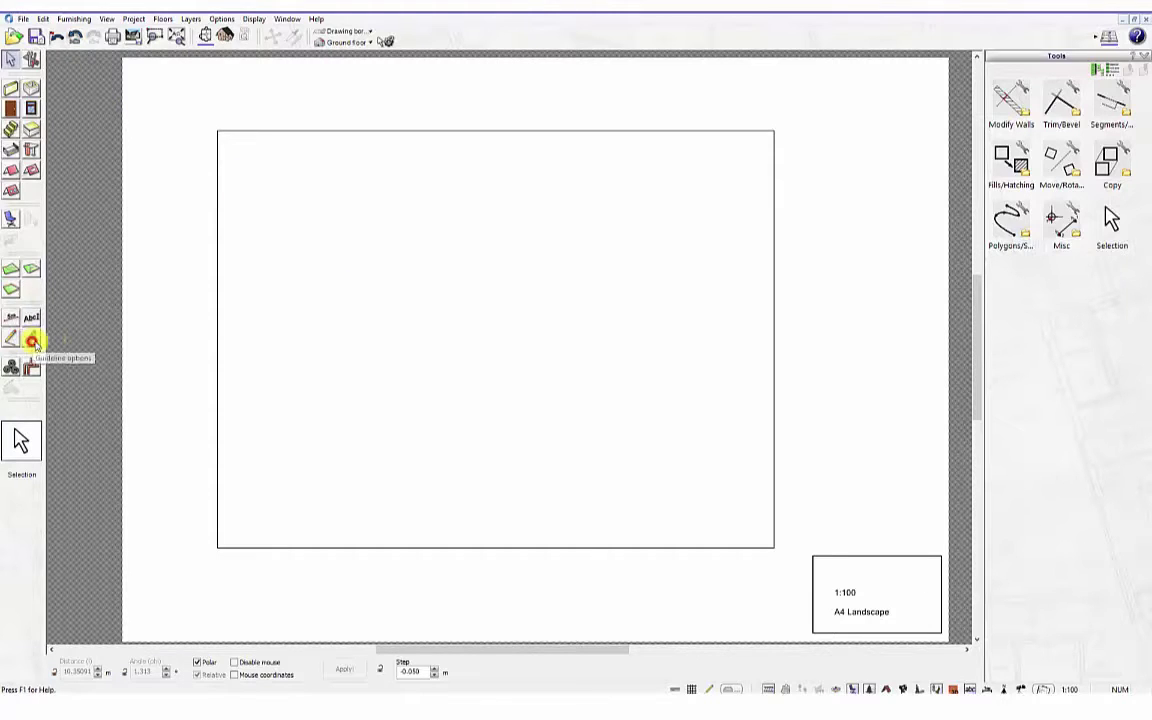
Step: Place a guideline parallel to the large rectangle's left edge, offset 2 m inward
click(31, 338)
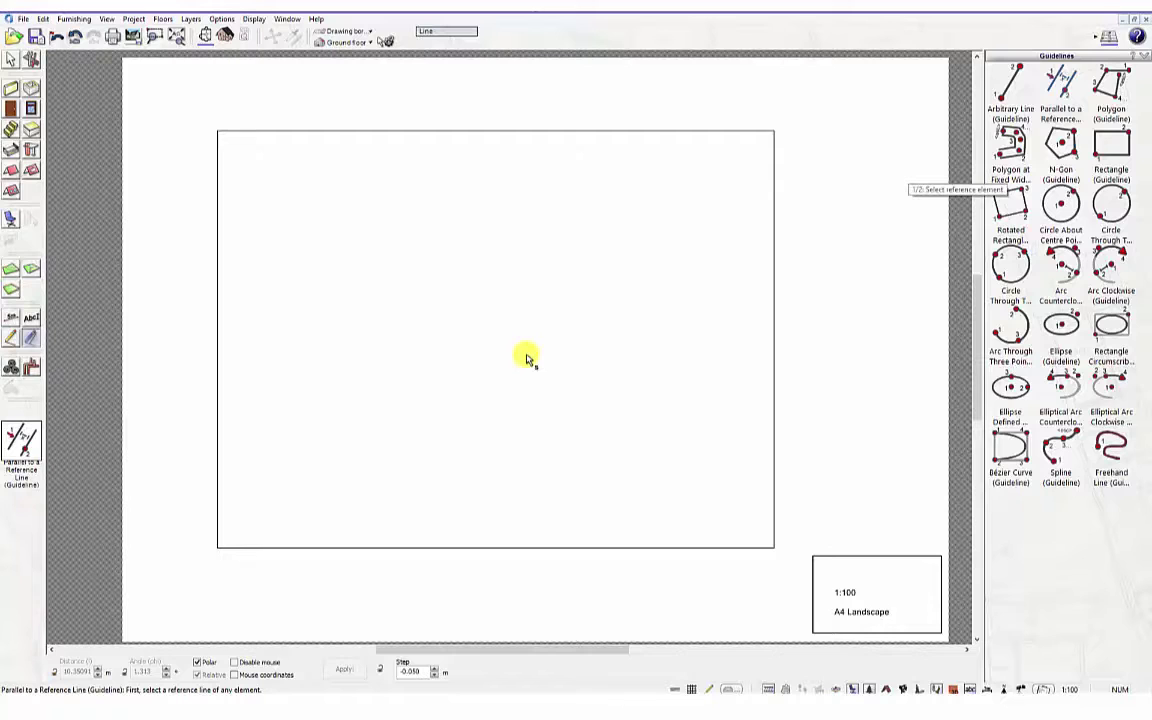
click(216, 310)
click(216, 310)
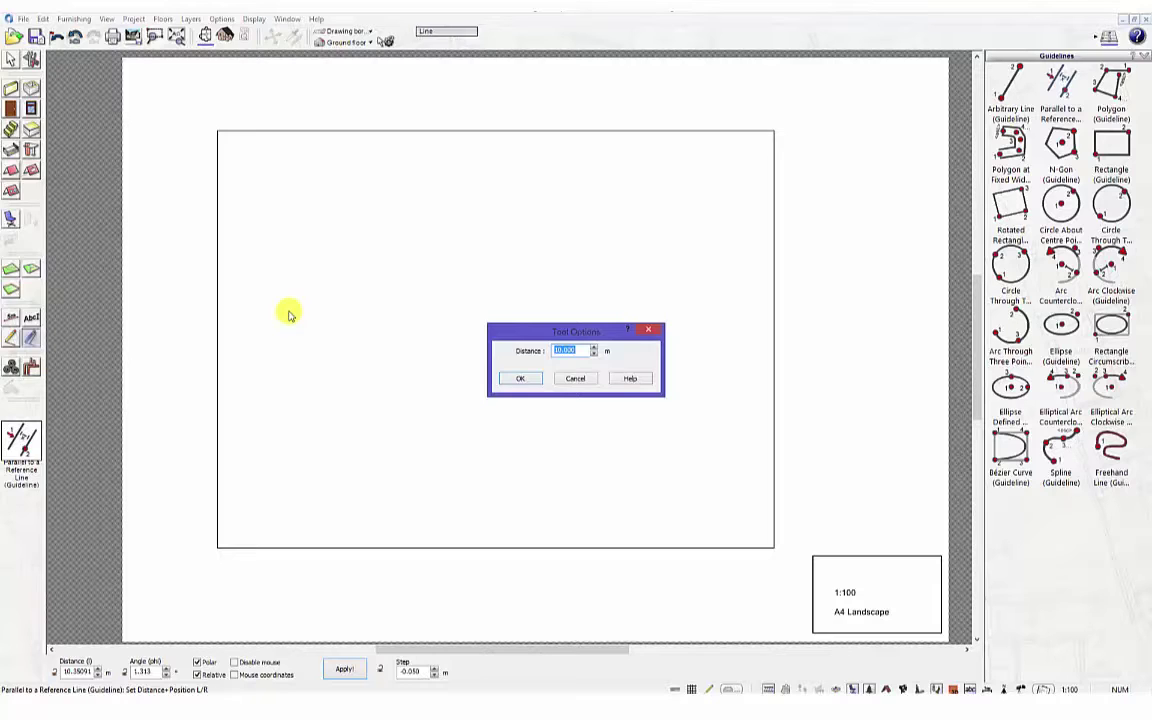
drag(529, 333, 441, 293)
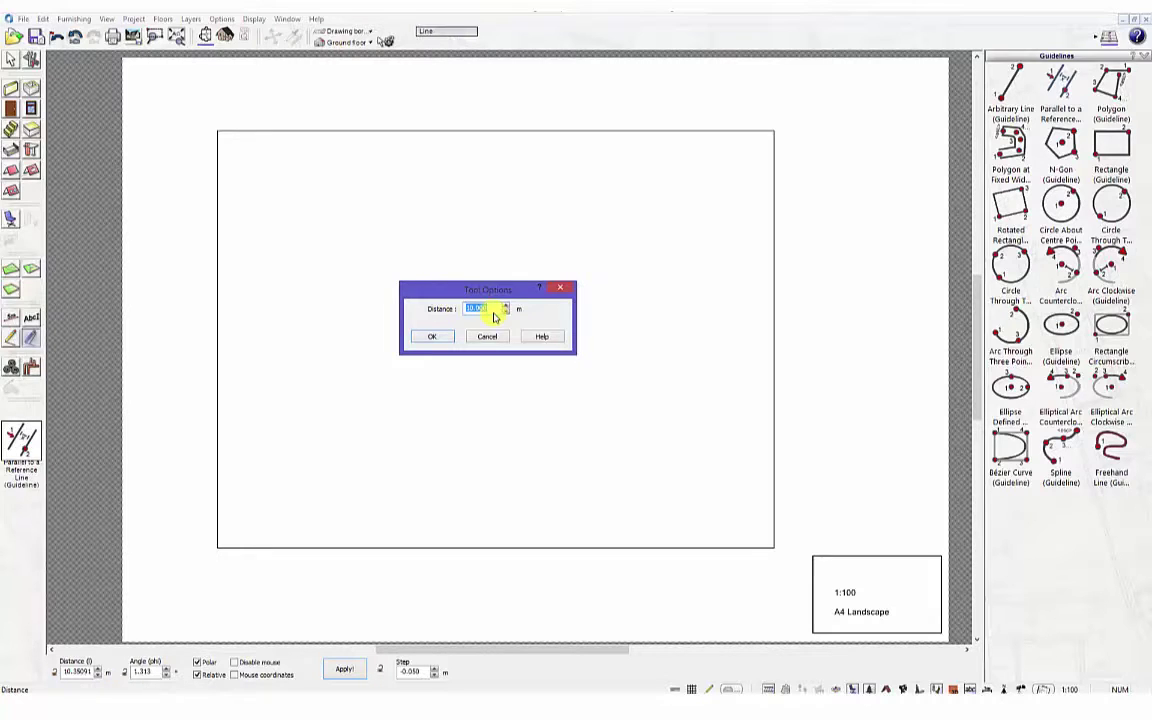
text(2)
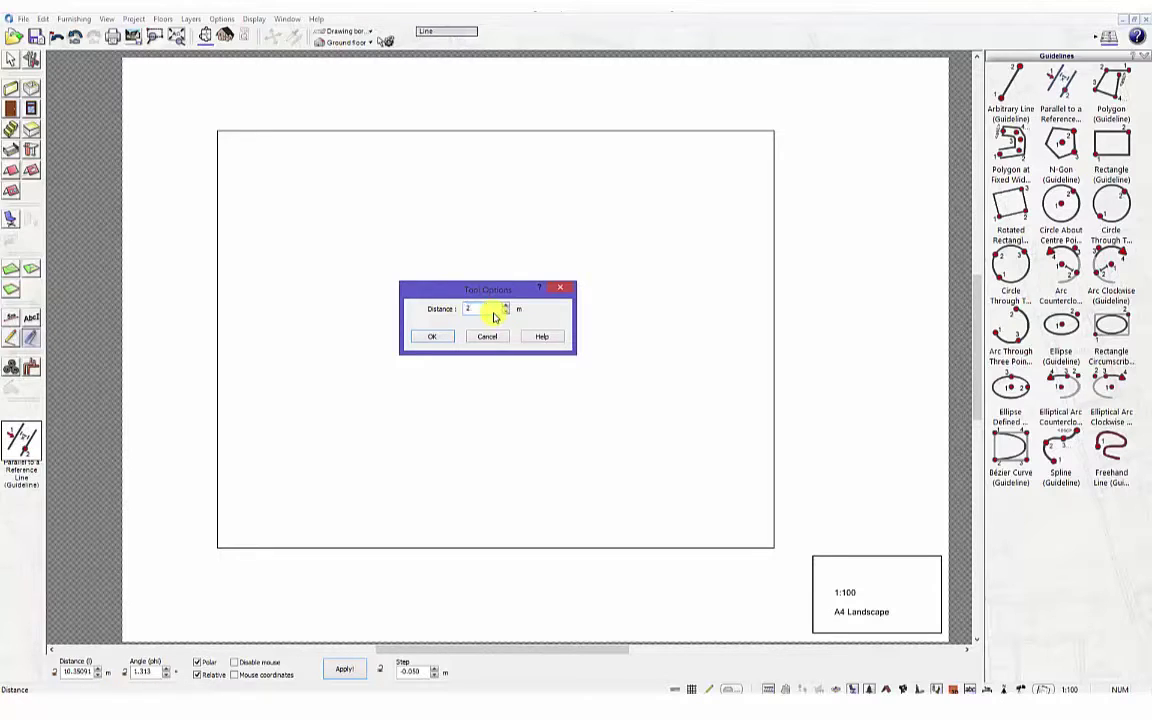
click(431, 337)
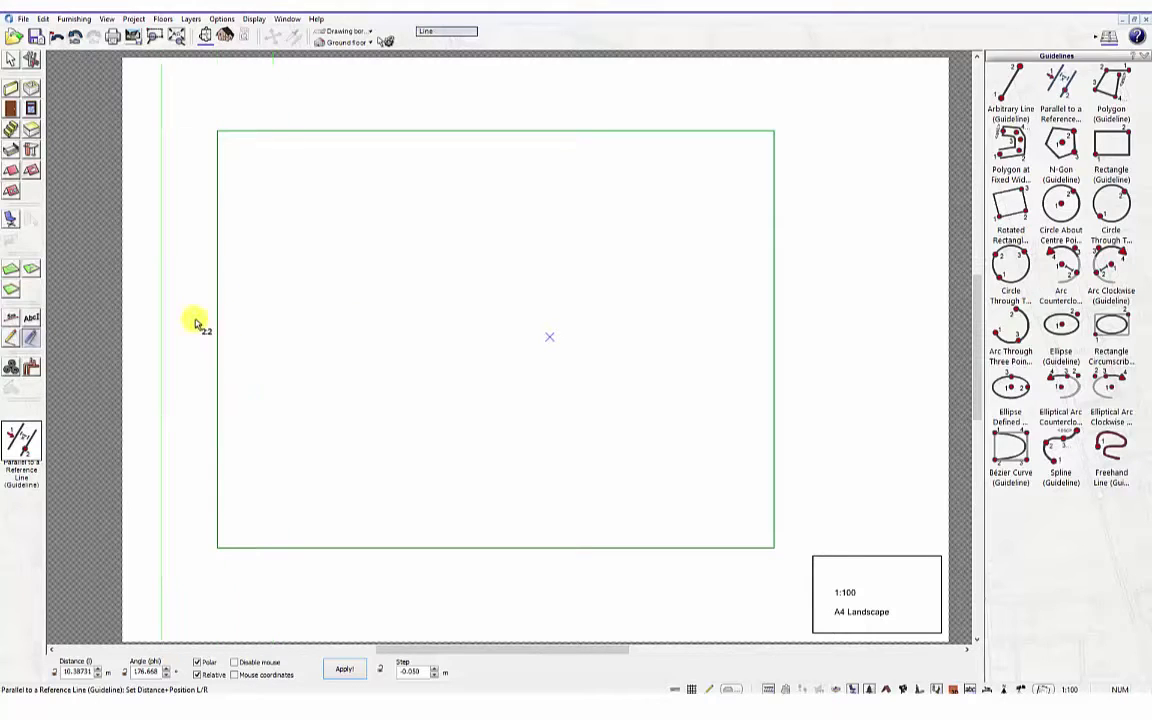
click(268, 323)
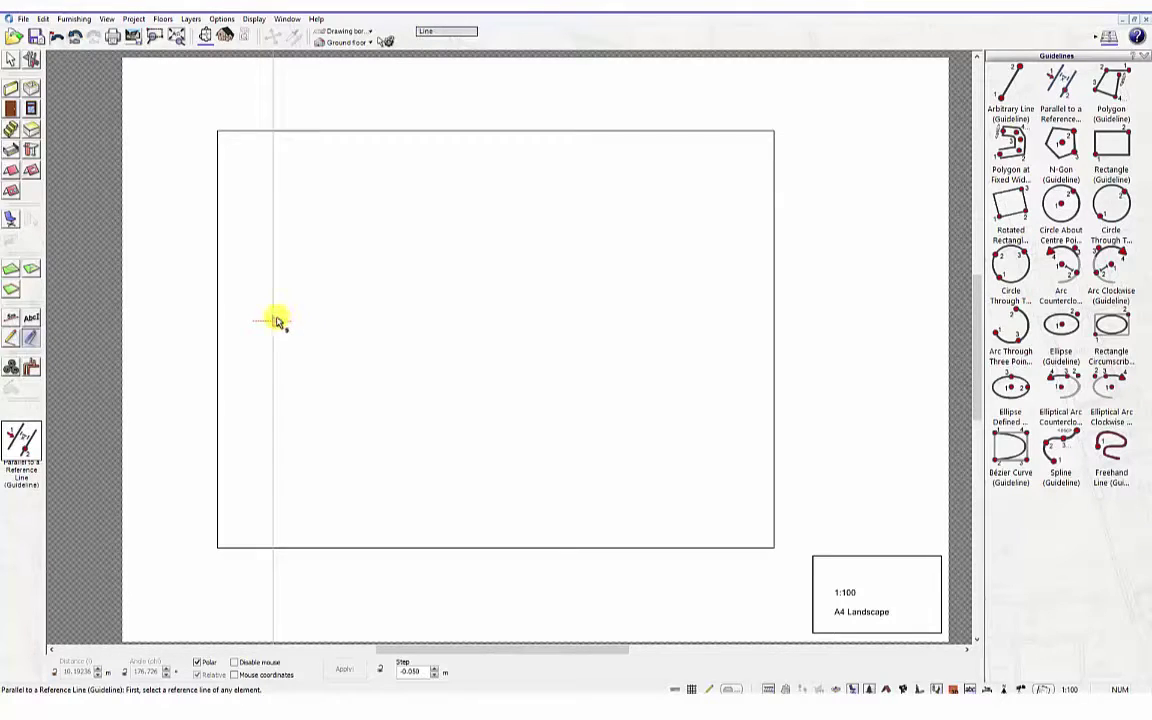
Step: Place a second vertical guideline parallel to the first, offset 10 m to its right
click(274, 321)
click(435, 344)
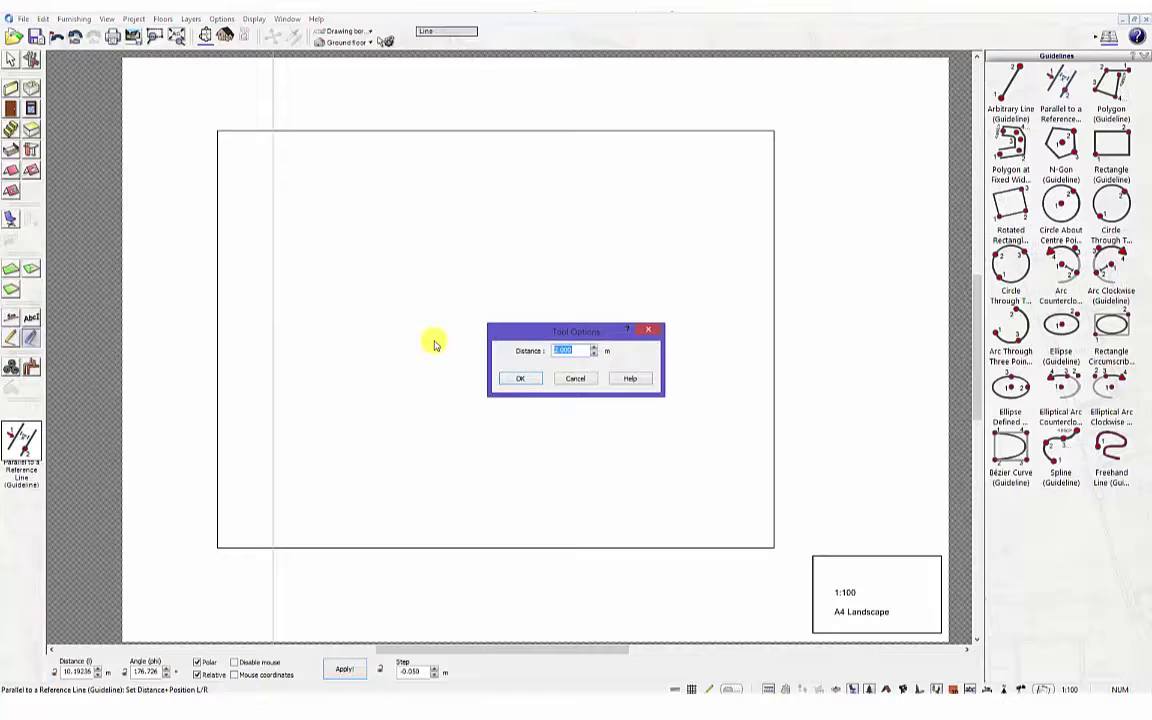
text(10)
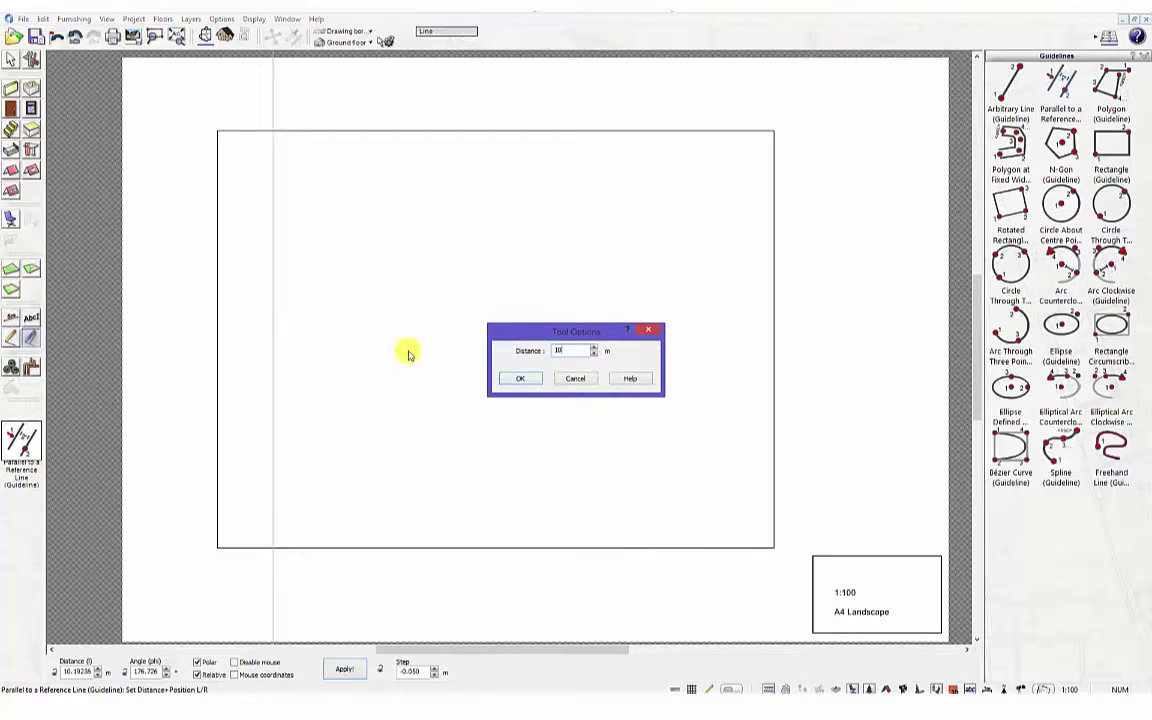
click(518, 378)
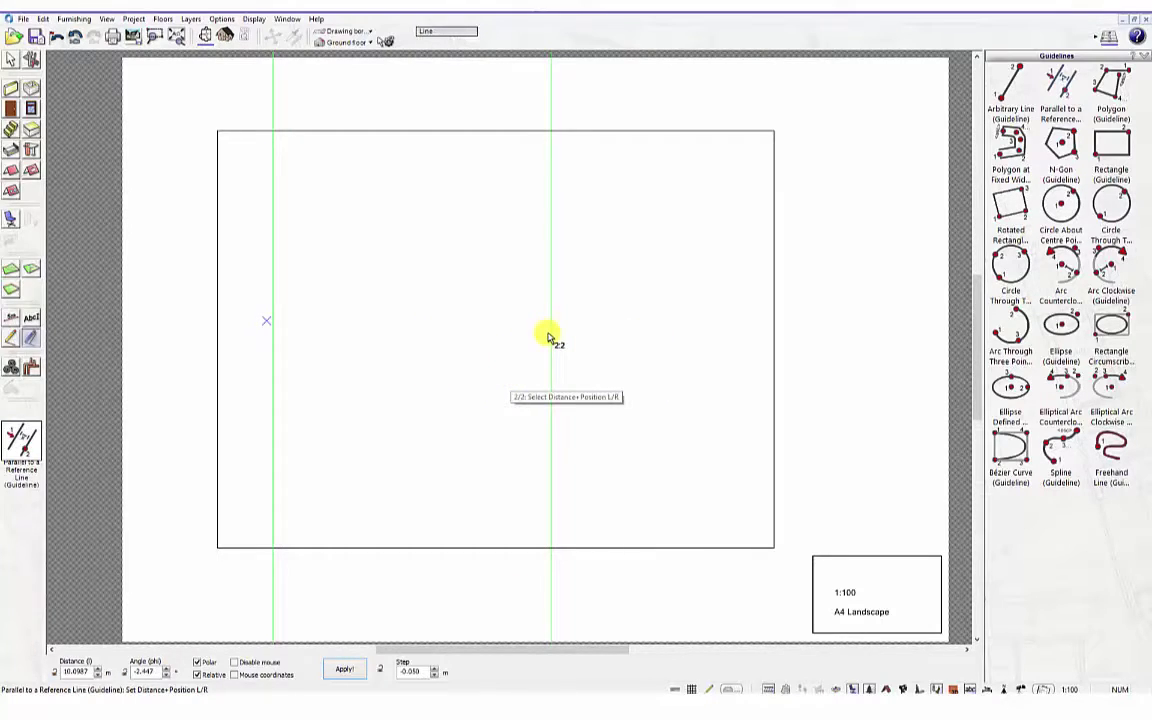
click(548, 335)
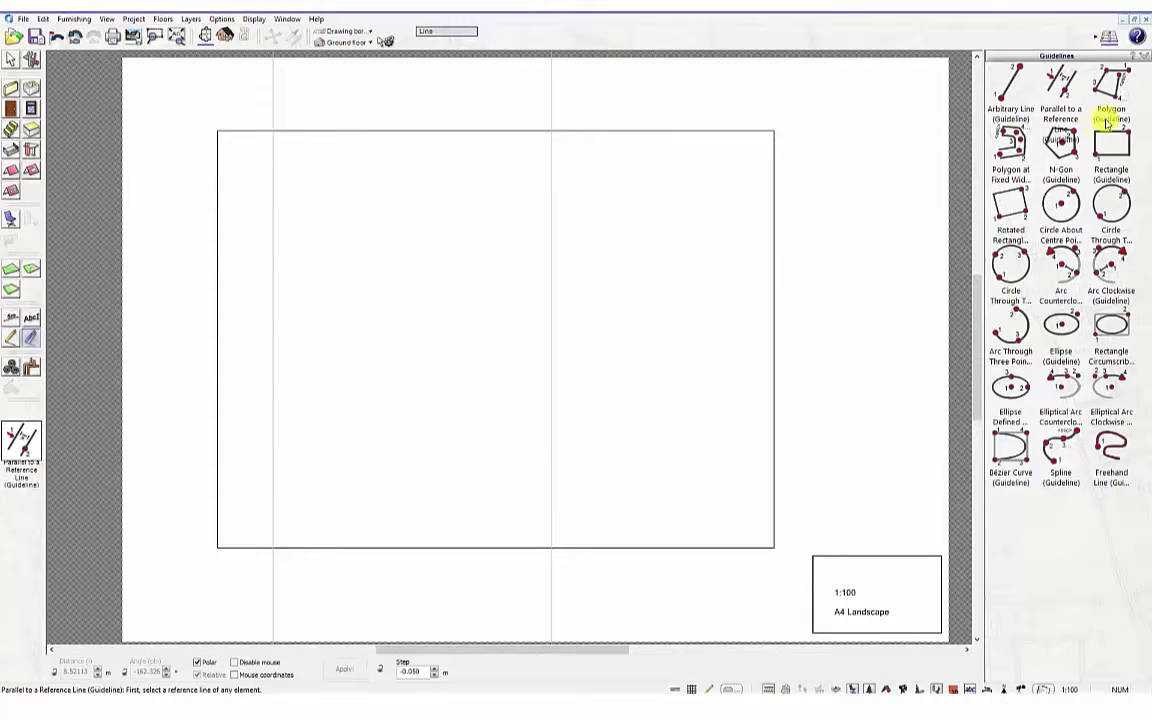
Step: Start a polygon guideline on the first vertical guideline with segments of 15 m at 0° and 5 m at -90°
click(1112, 88)
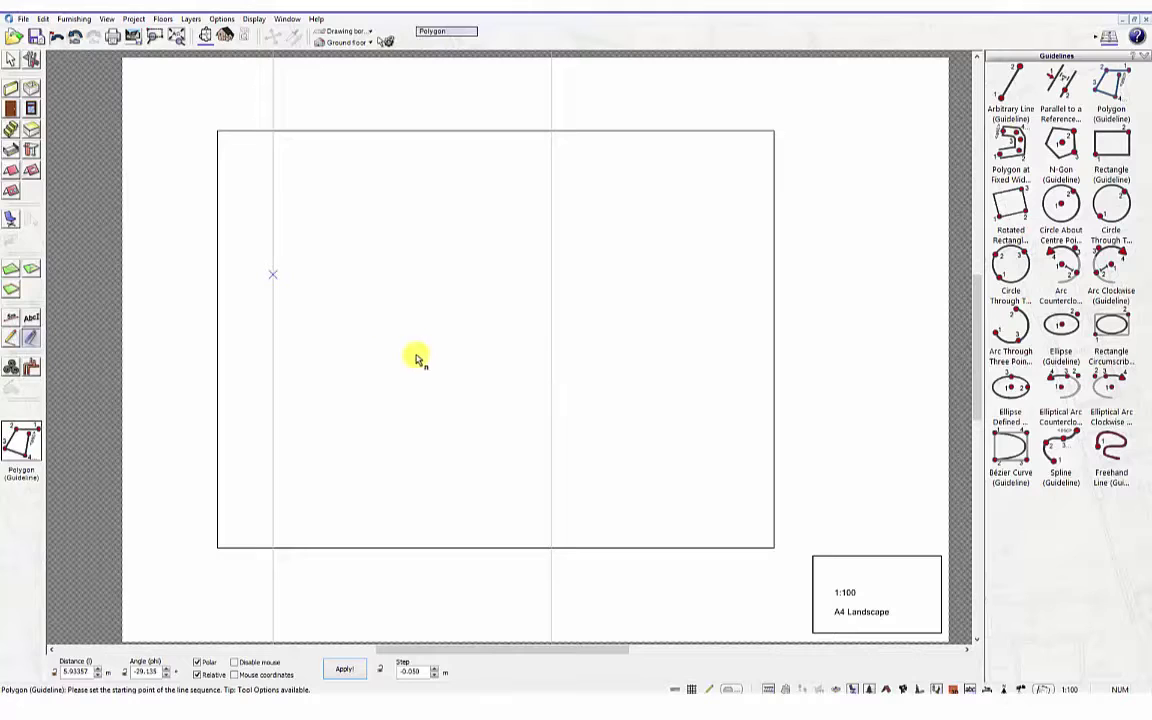
click(273, 222)
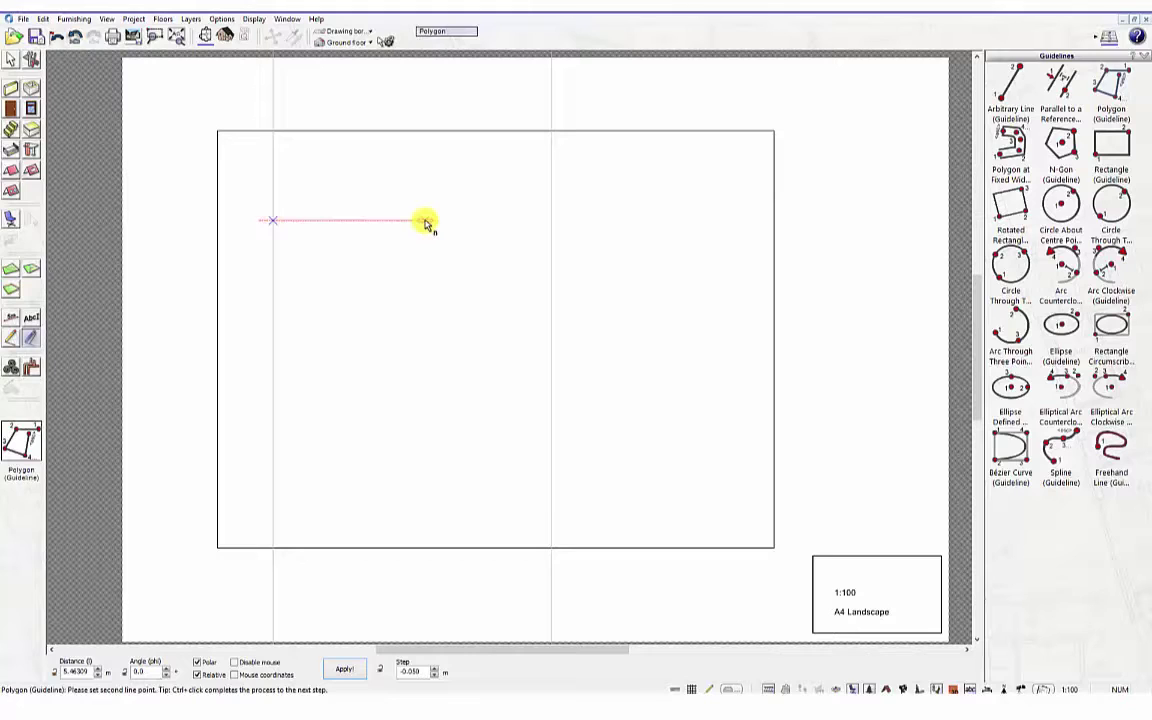
text(15)
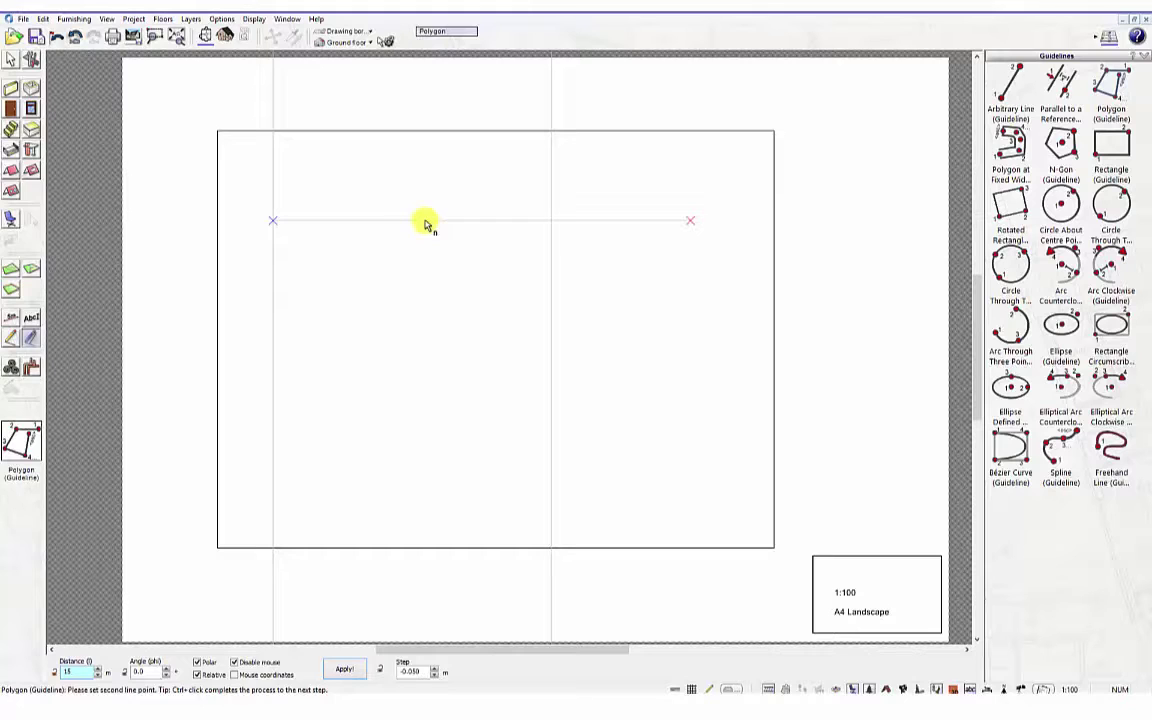
key(Return)
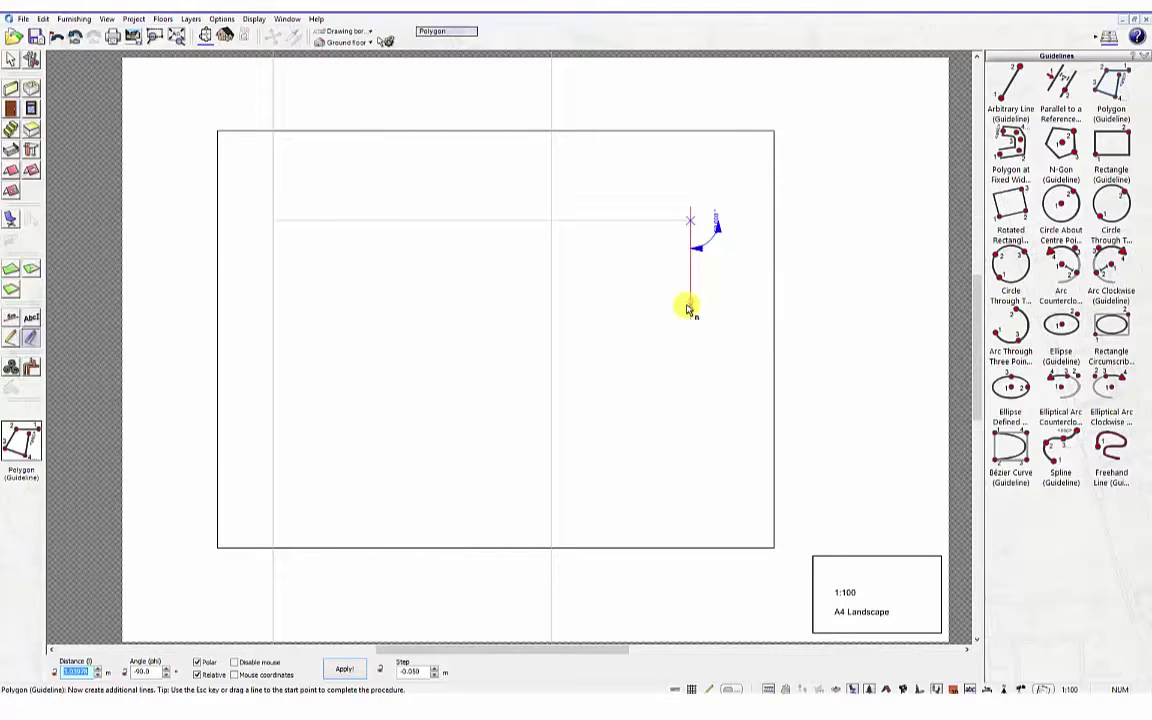
text(5)
key(Tab)
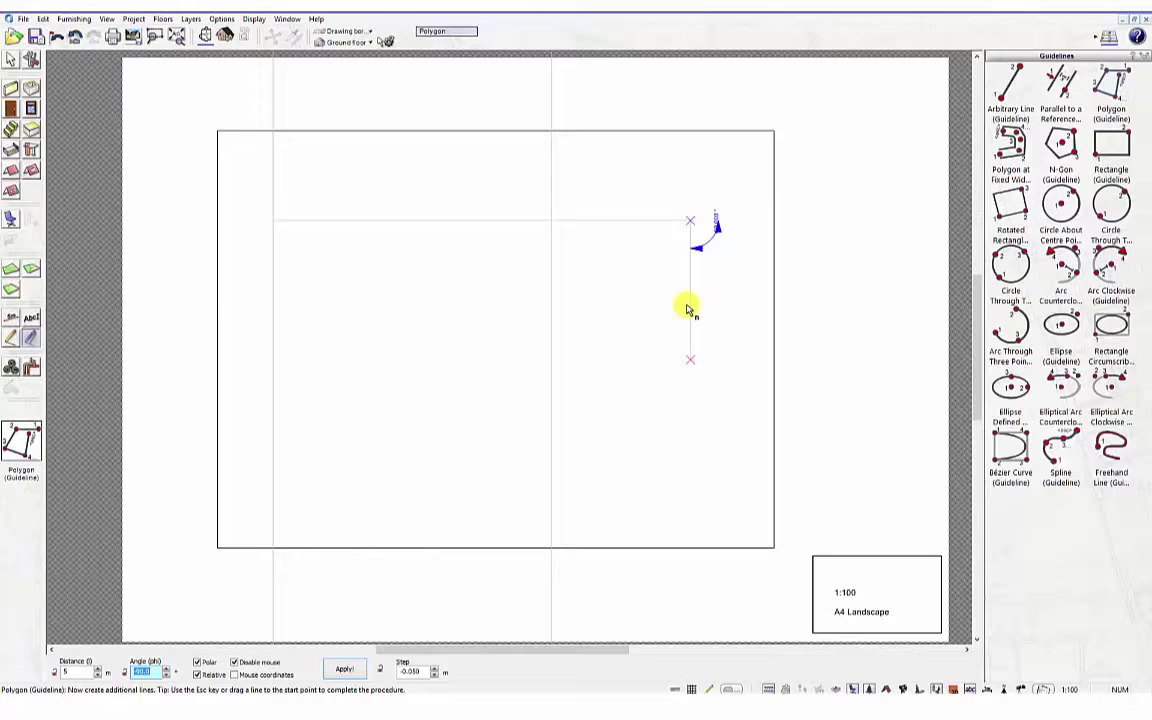
text(-90)
key(Return)
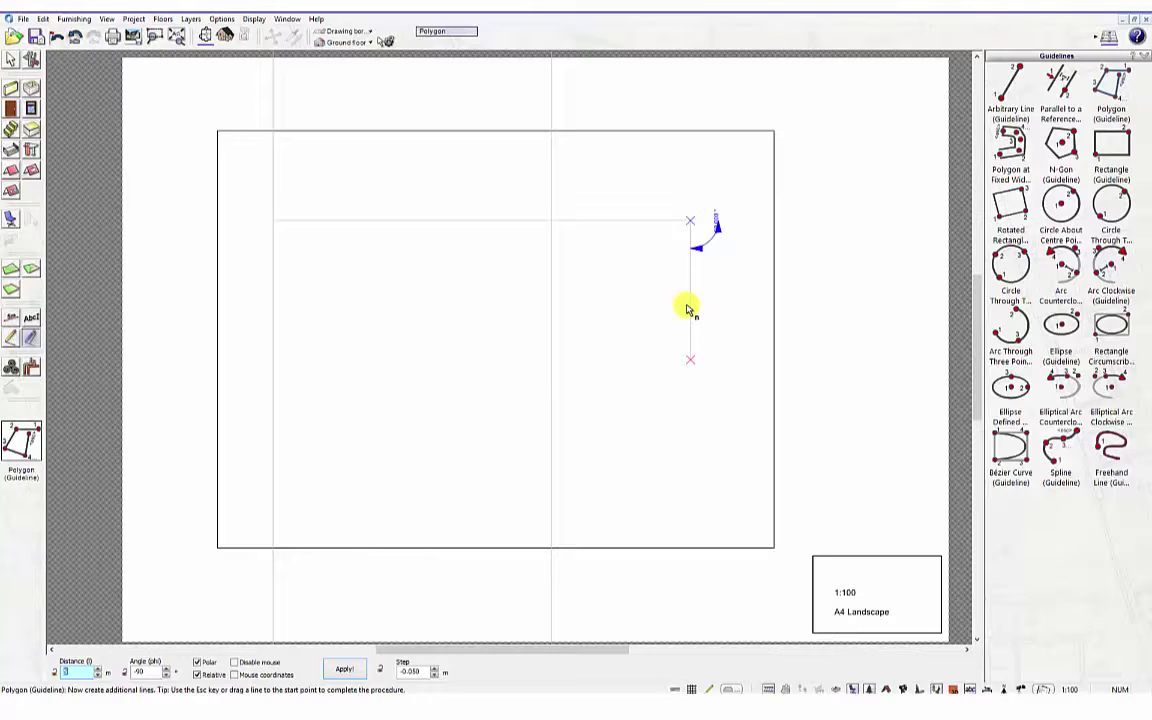
key(Return)
Step: Continue the polygon guideline with segments of 5 m at 180° and 5 m at -90°
text(3)
key(Tab)
text(180)
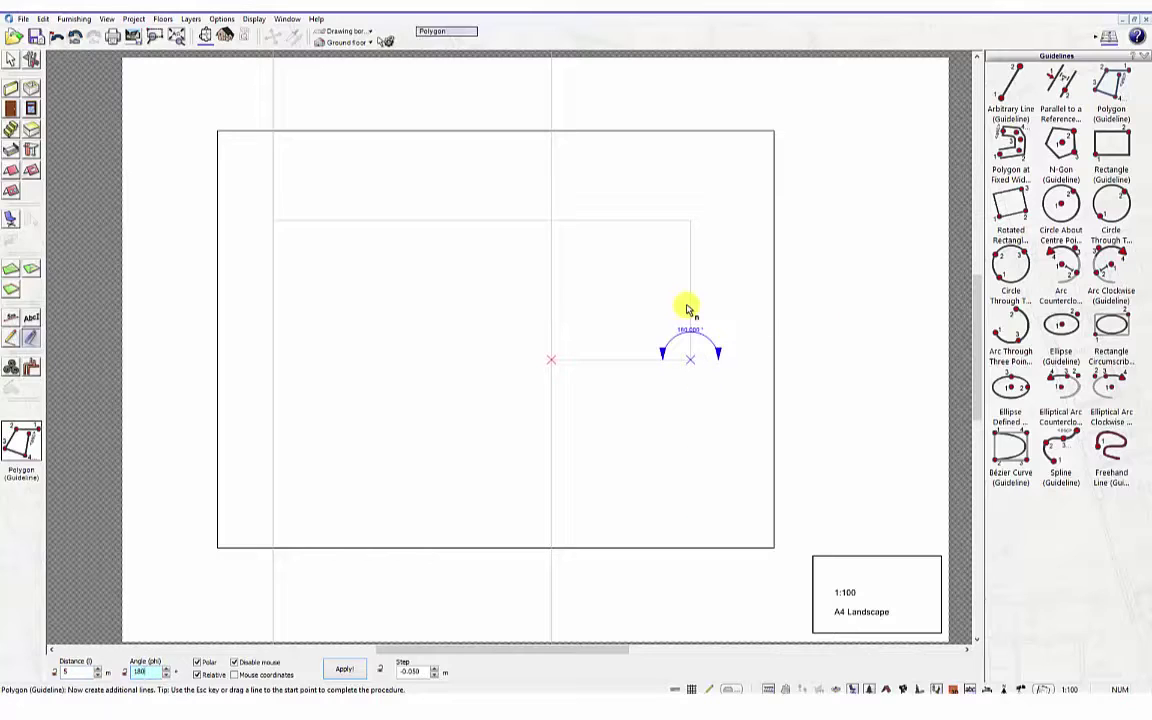
key(Return)
key(Return)
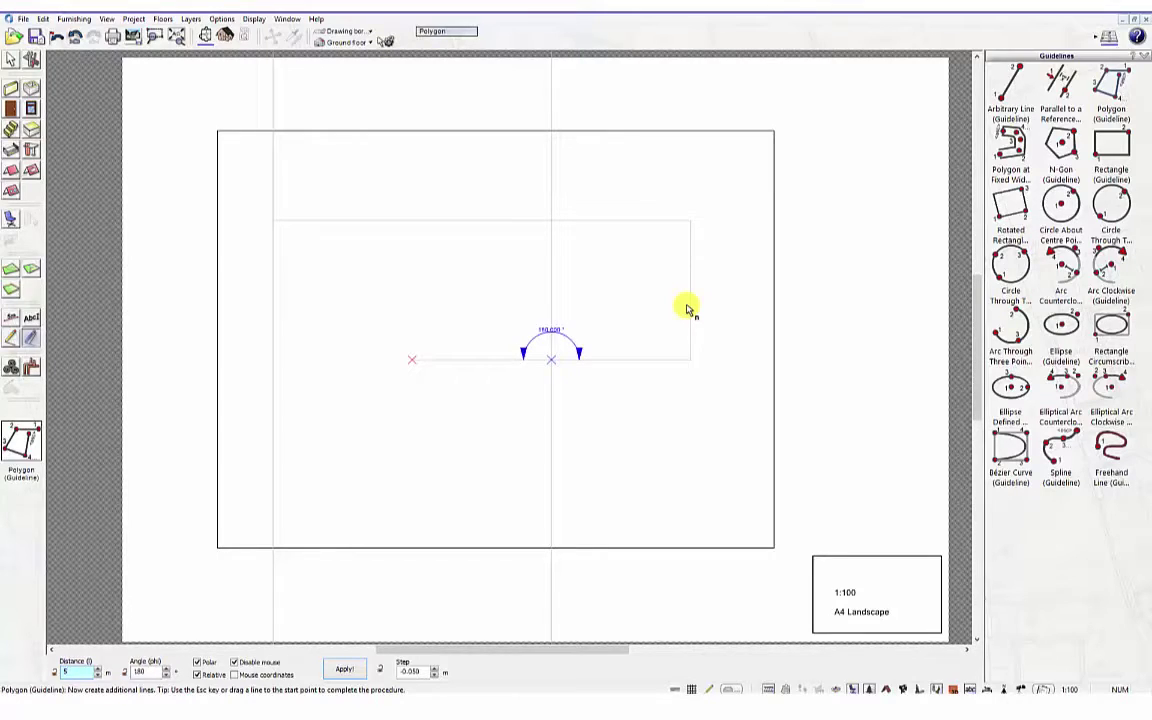
key(Tab)
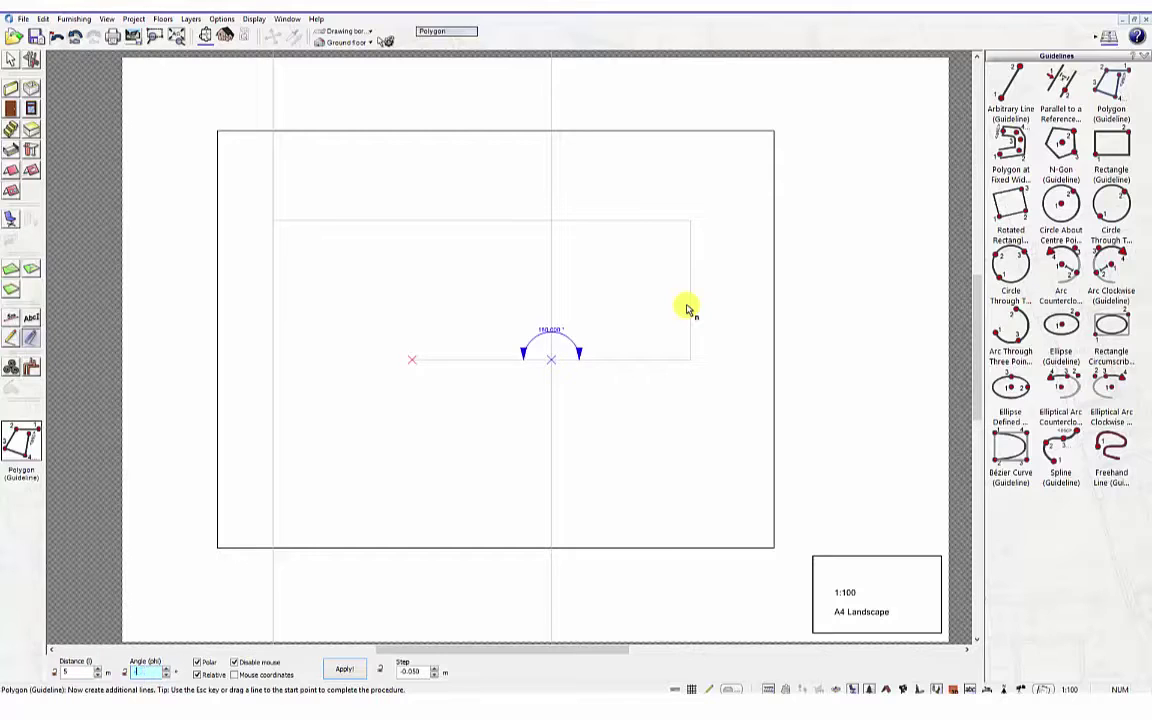
text(-90)
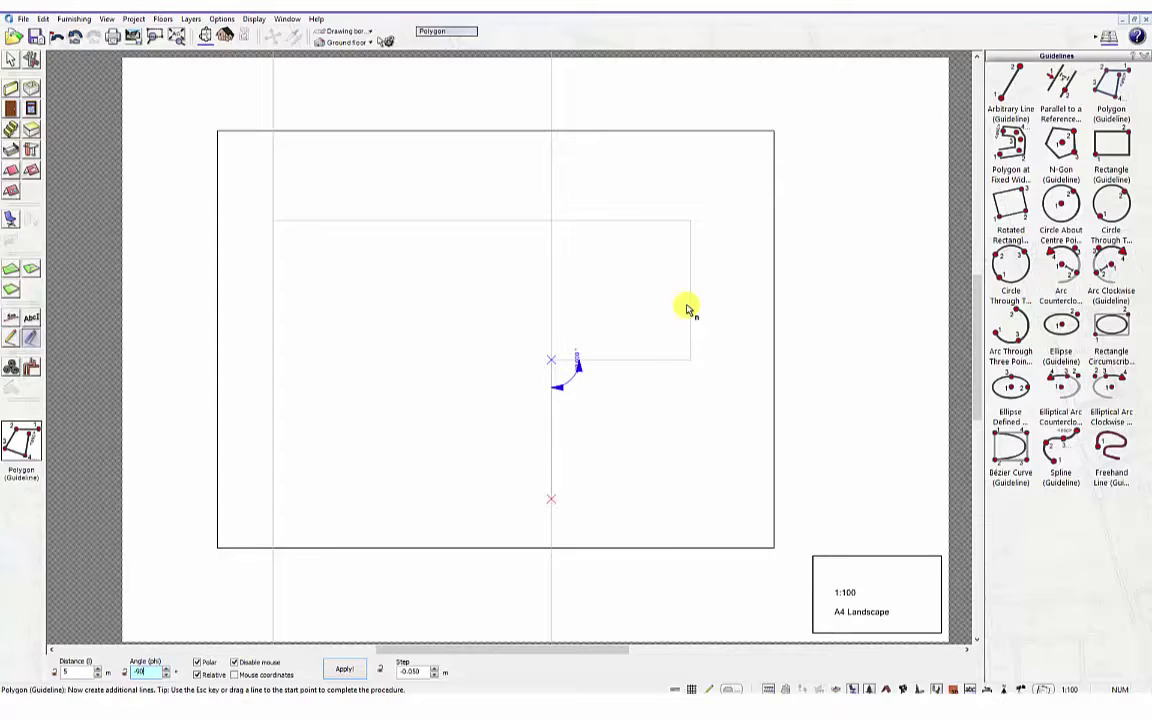
key(Return)
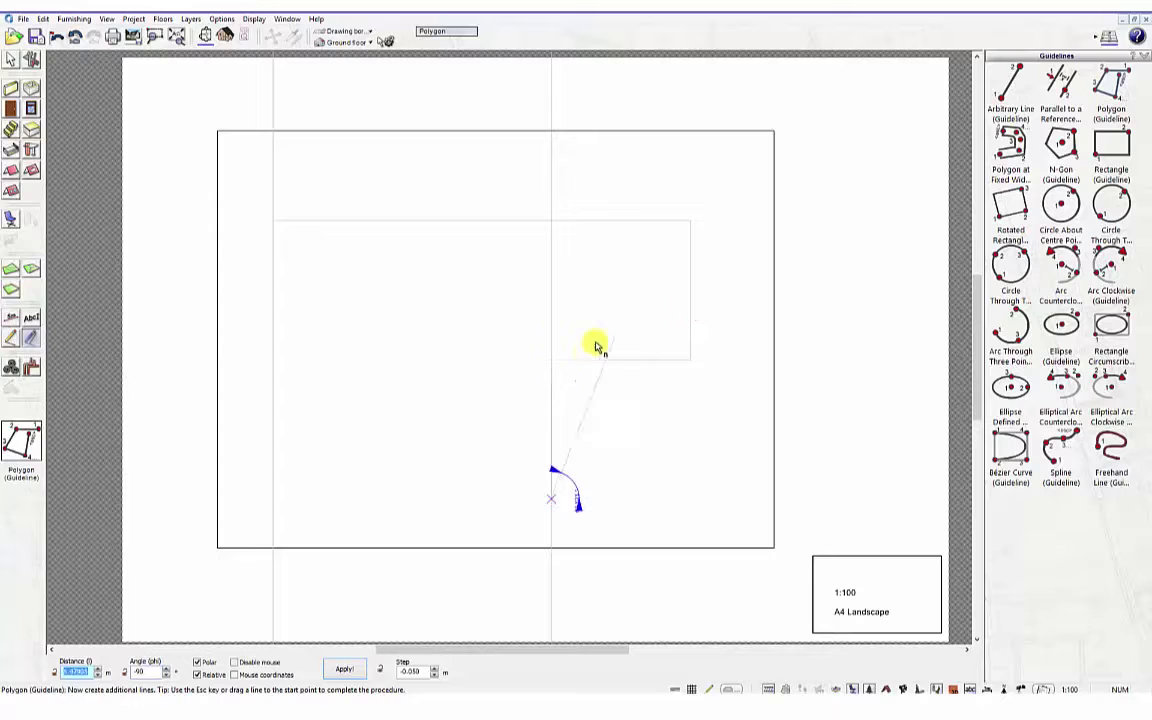
Step: Add a 10 m segment at 180° to the polygon guideline, close the outline and leave the drawing command
text(10)
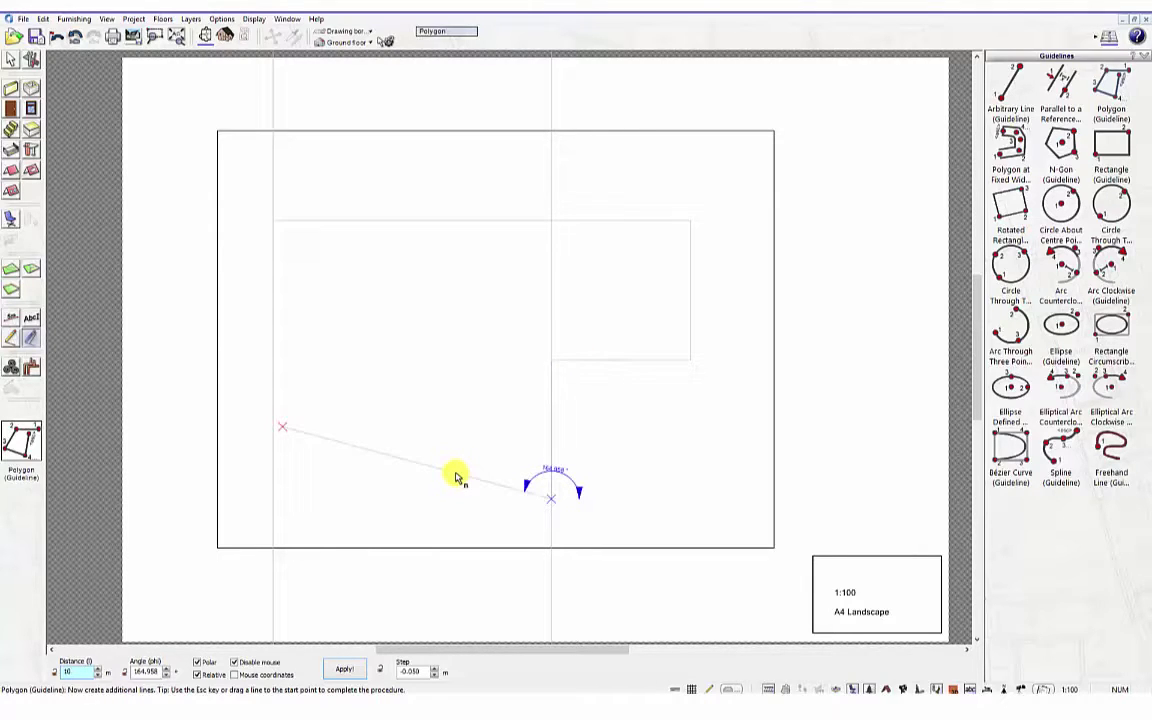
key(Tab)
text(180)
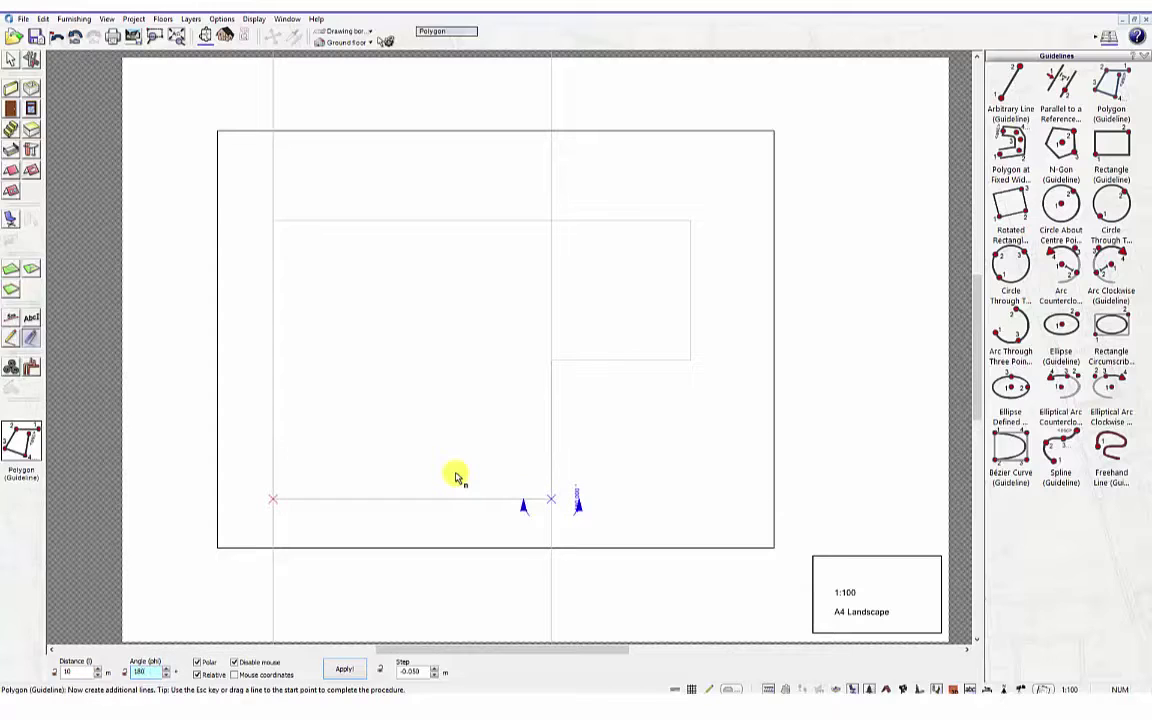
key(Return)
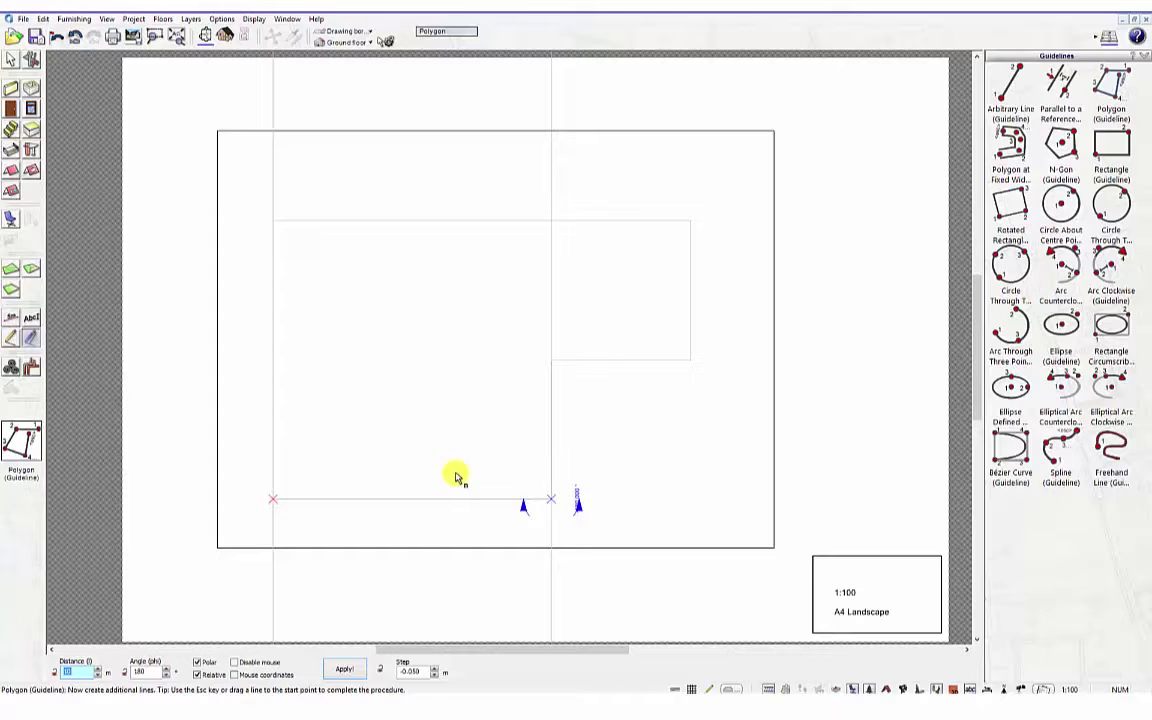
key(Escape)
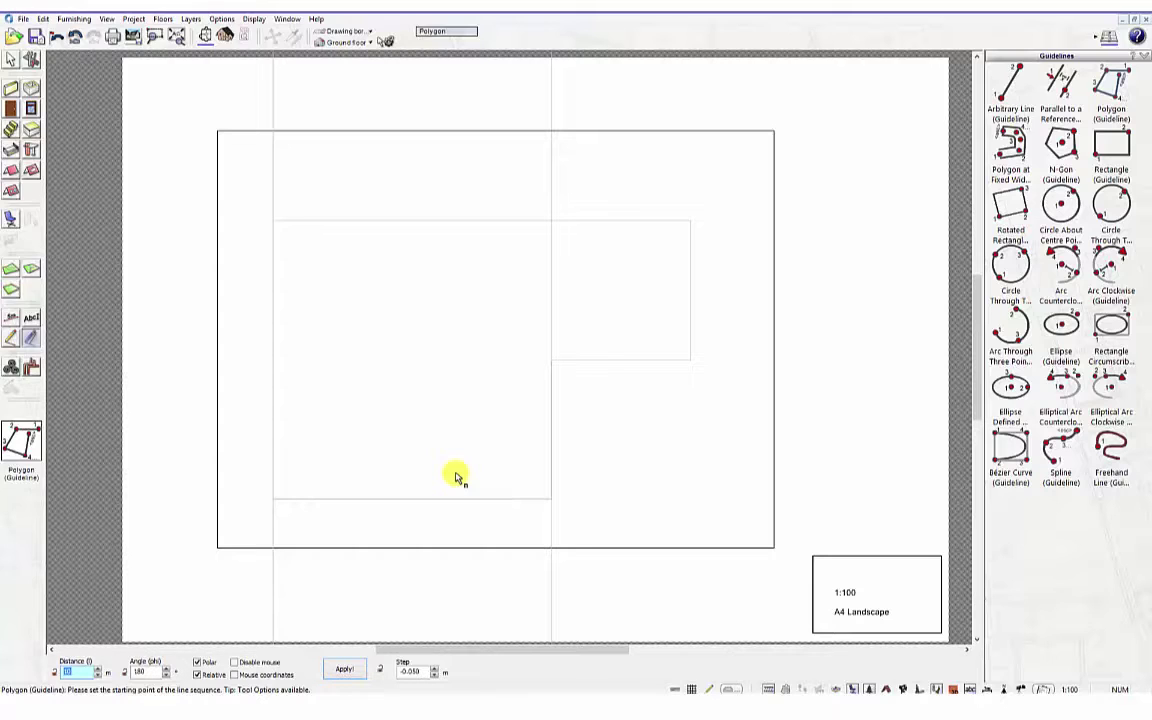
click(22, 62)
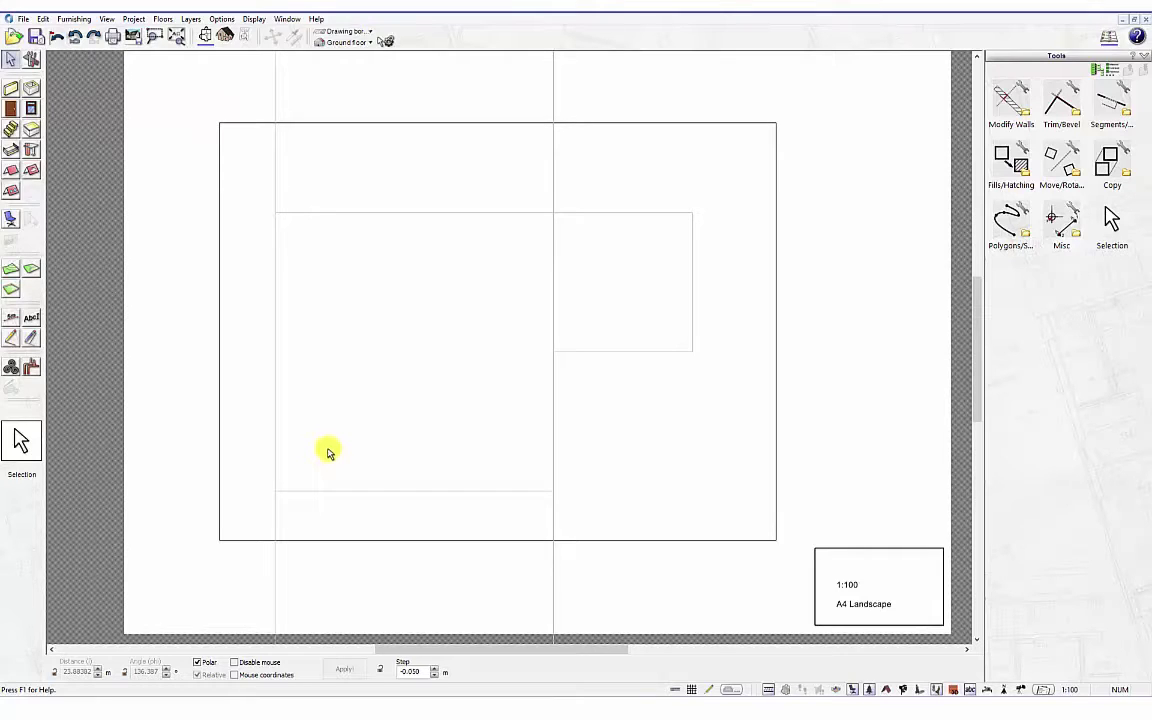
Step: Set the line colour of the Parallel to a Reference Line guideline tool to green, hex 28AF2A
click(36, 339)
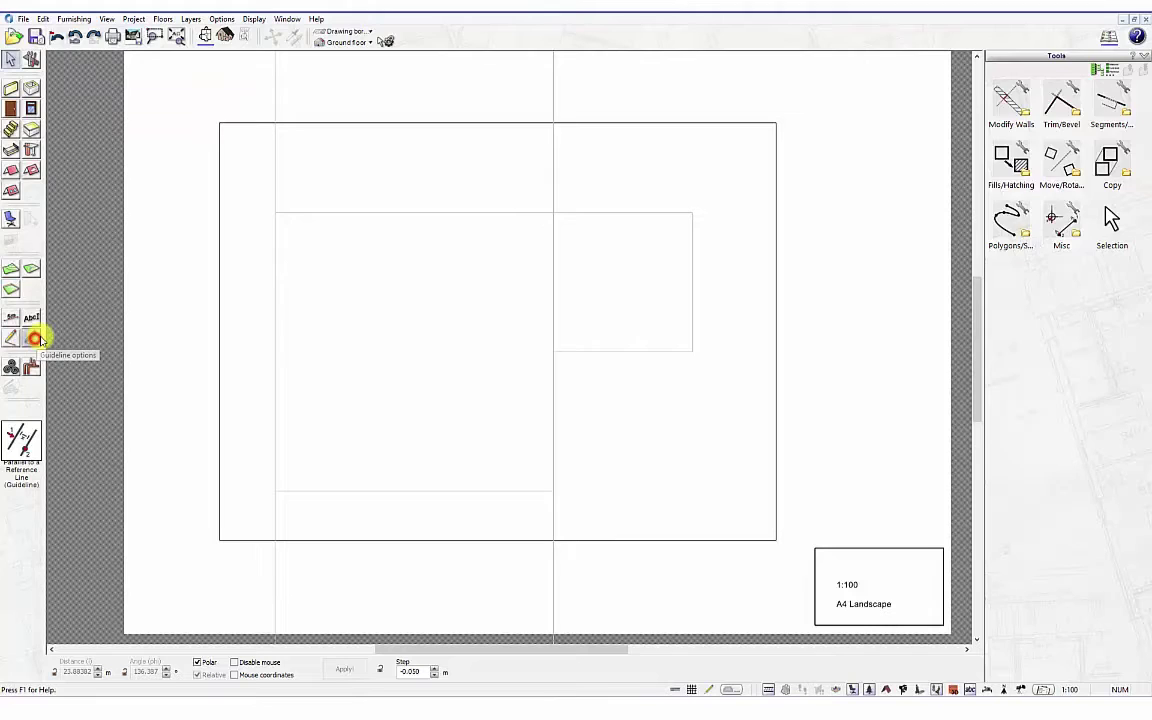
click(1063, 86)
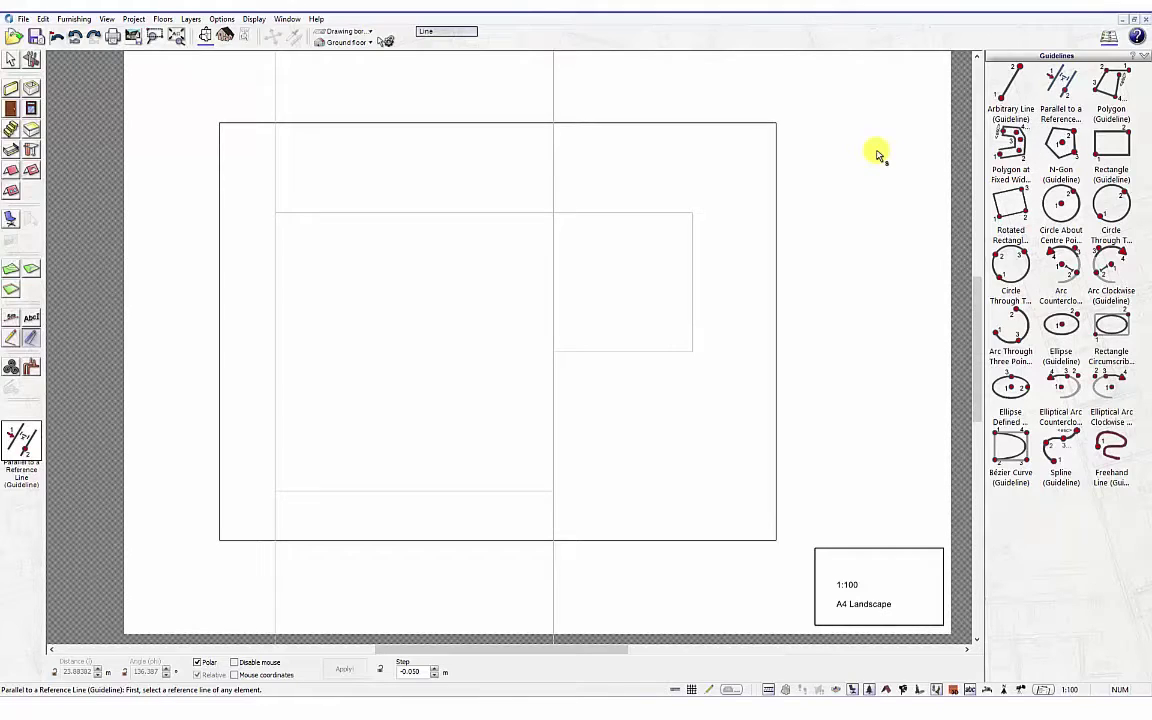
click(450, 32)
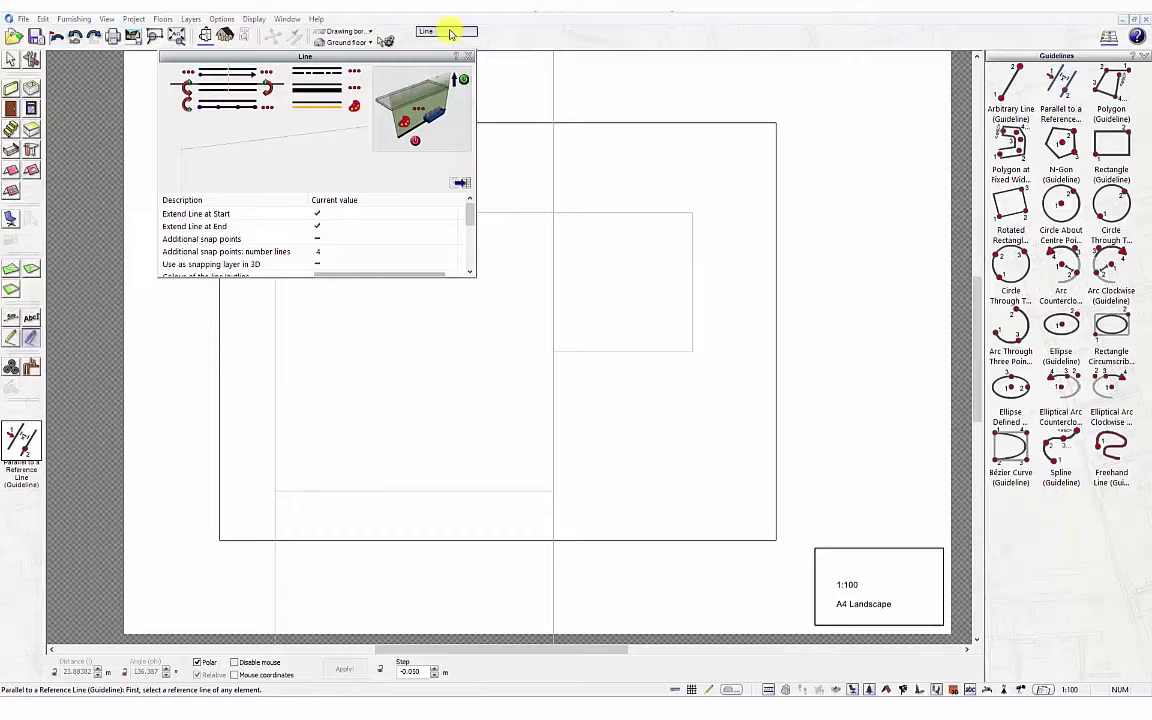
click(330, 106)
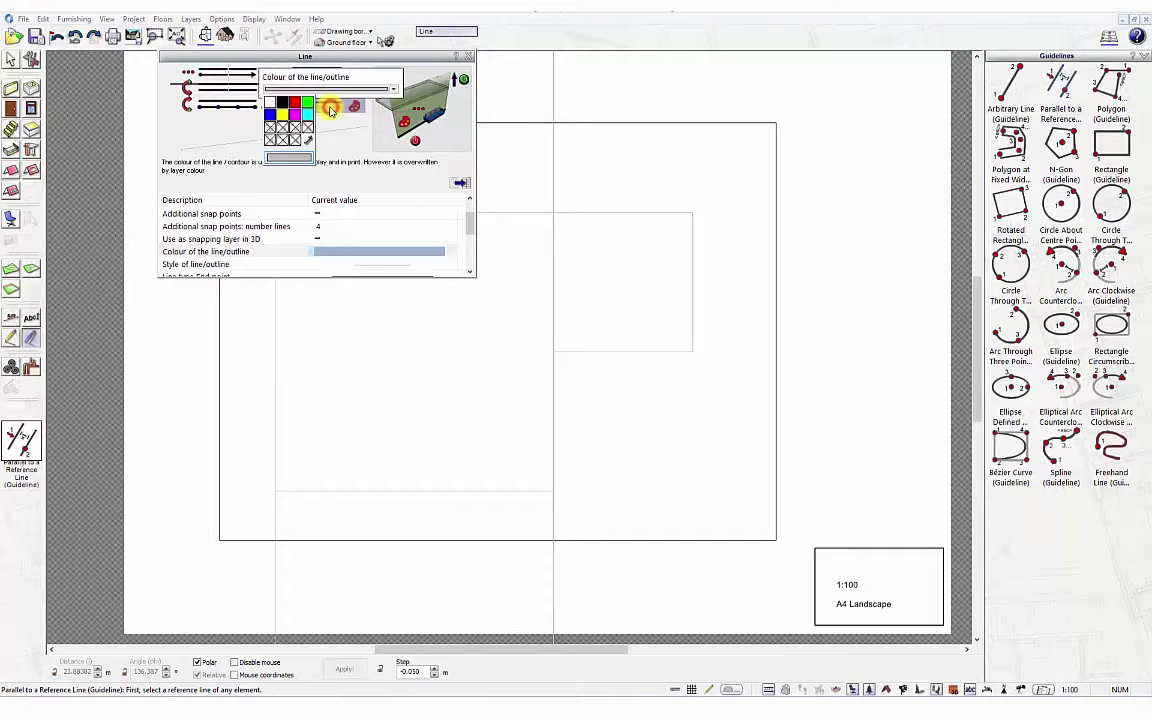
click(289, 159)
click(557, 318)
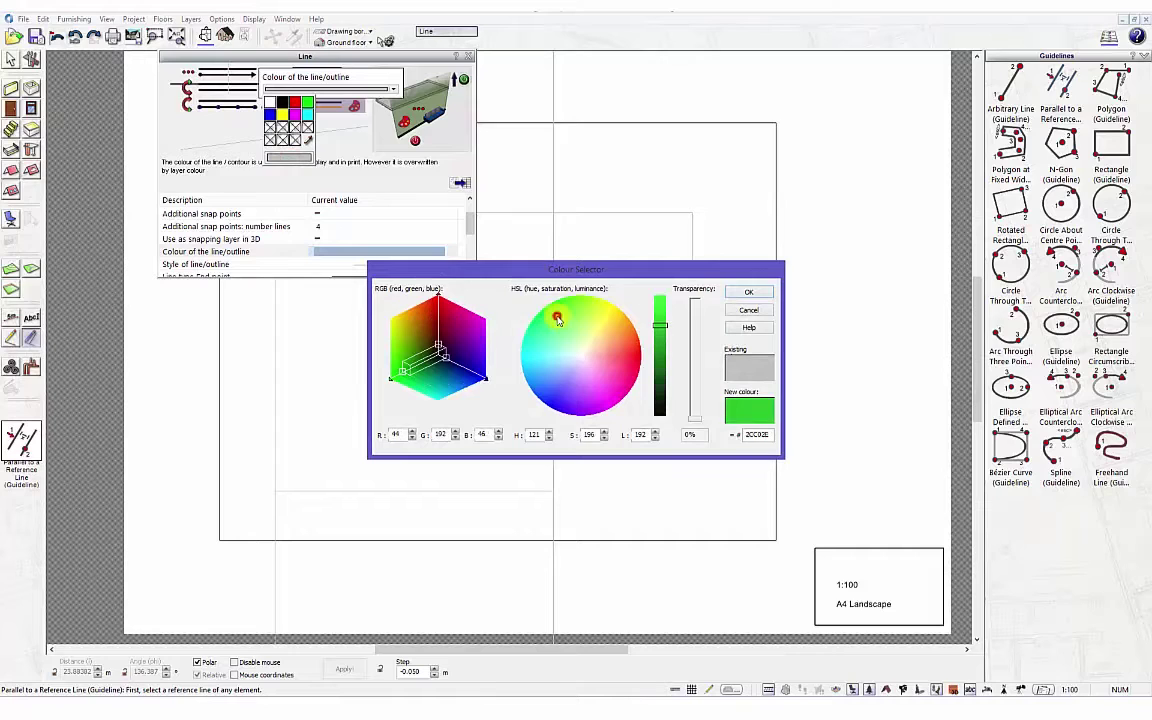
drag(660, 323, 661, 337)
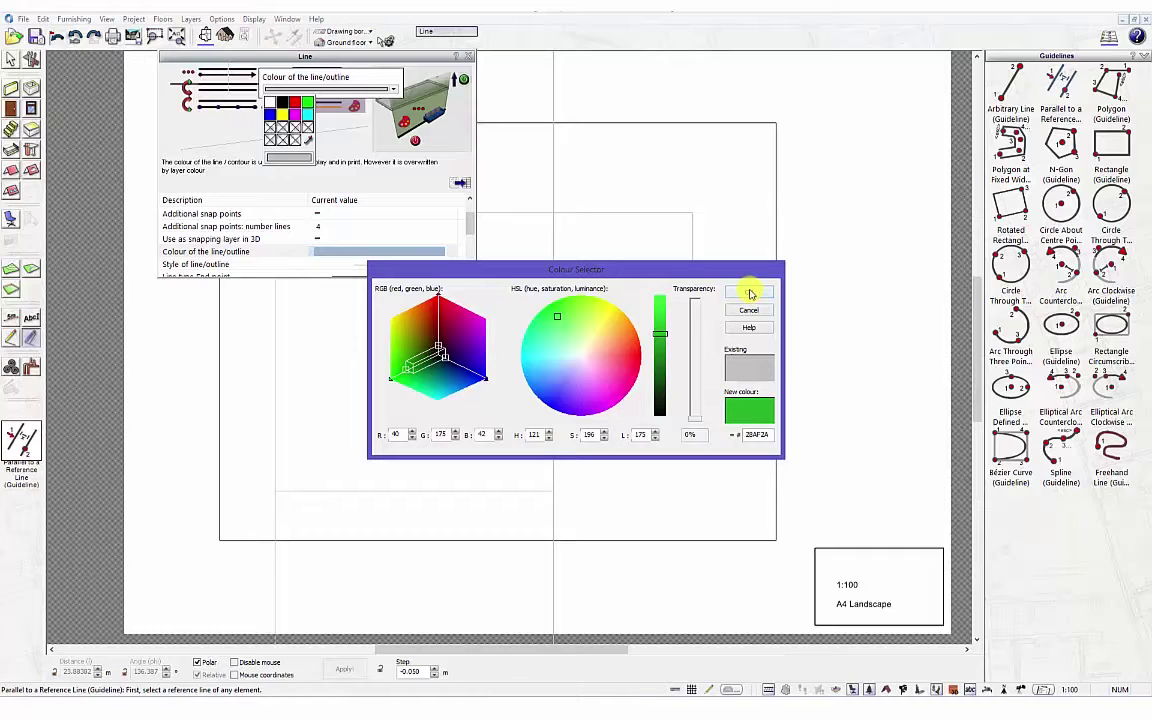
click(750, 293)
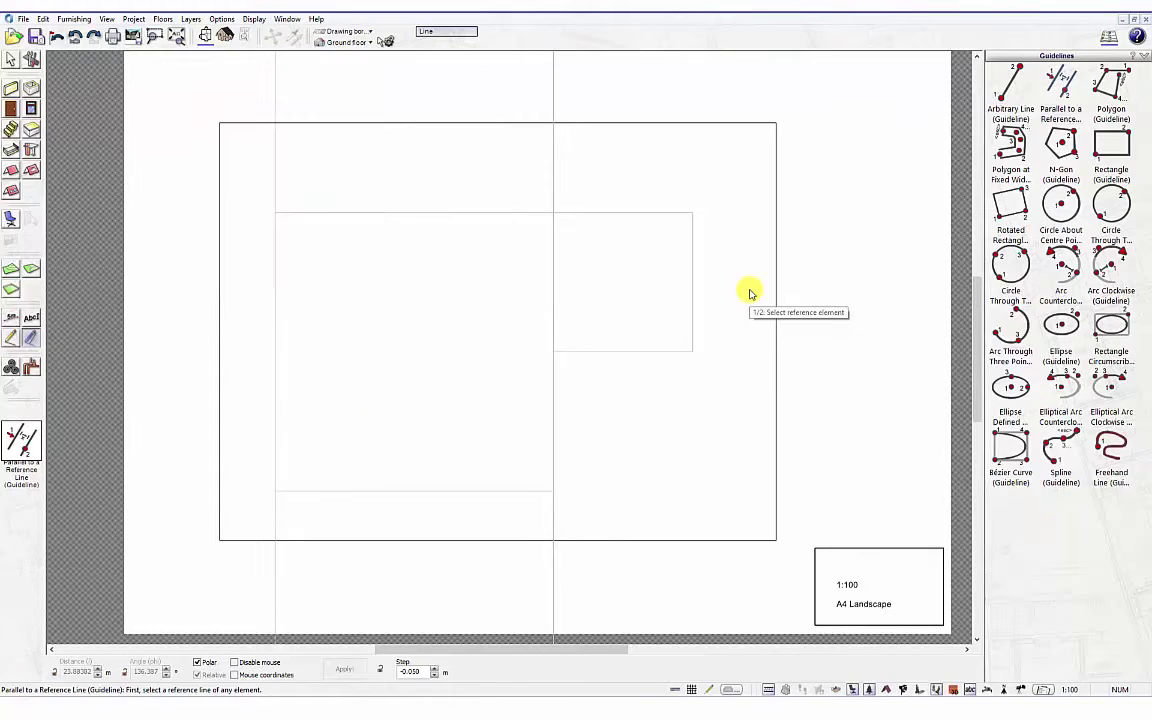
Step: Add a parallel guideline 1.3 m outside the right-hand edge of the L-shaped polygon
click(692, 260)
text(1.3)
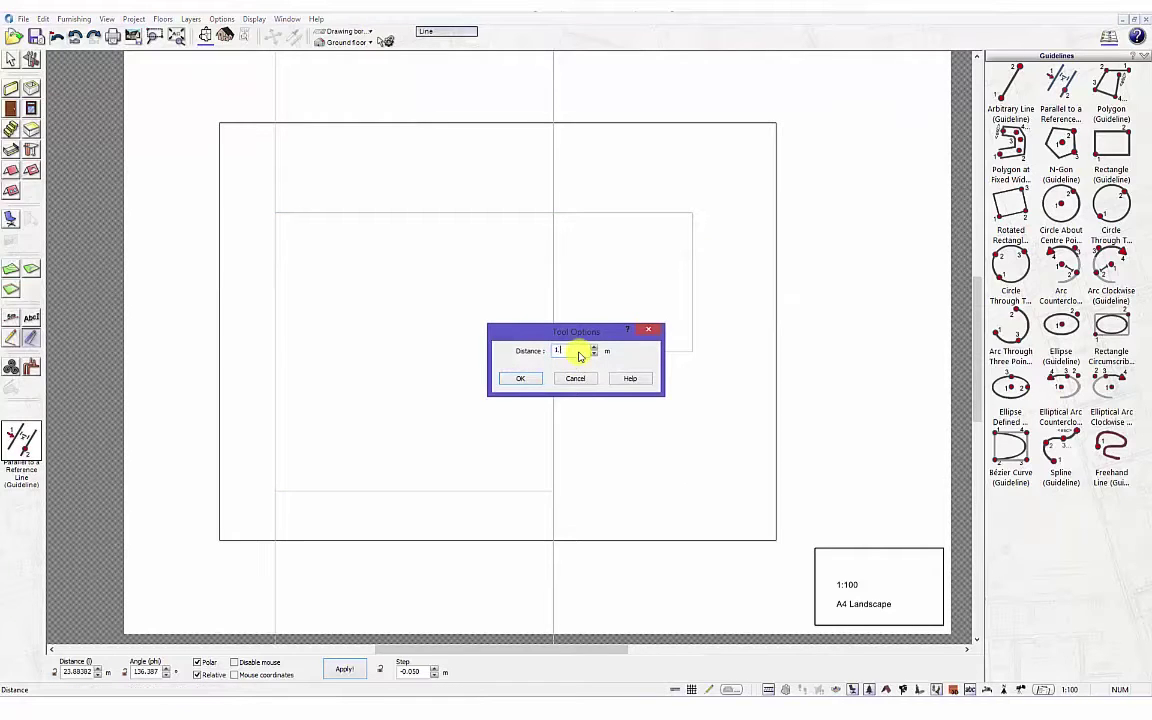
click(528, 378)
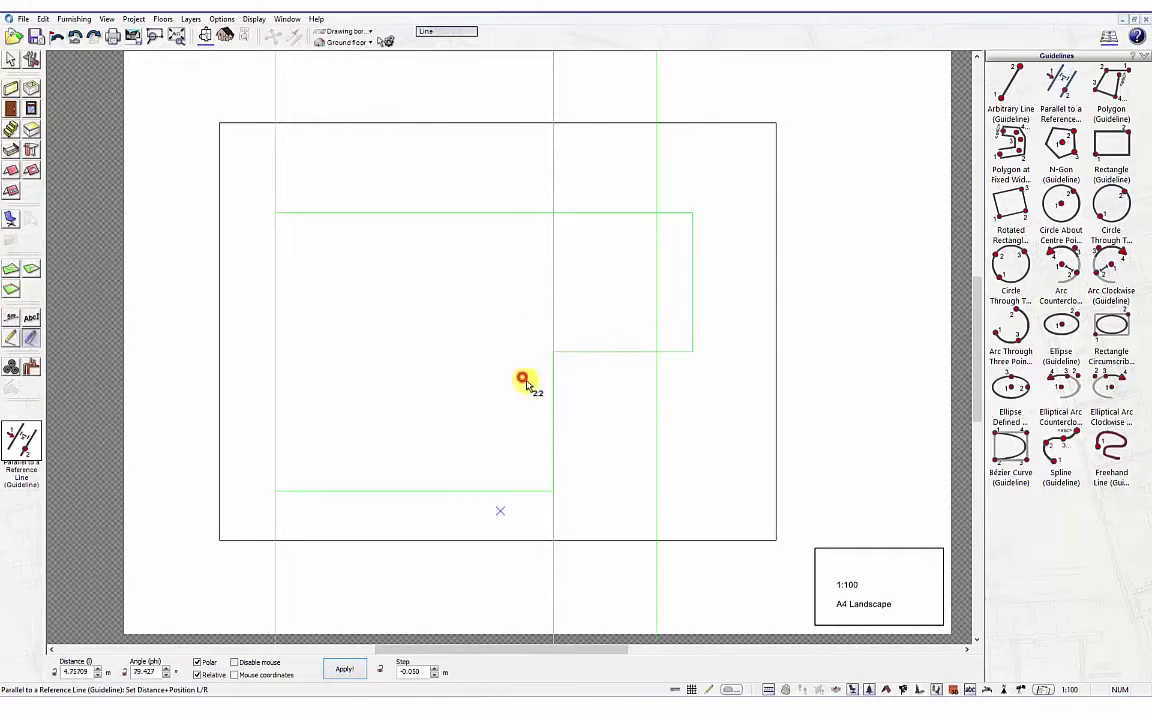
click(727, 324)
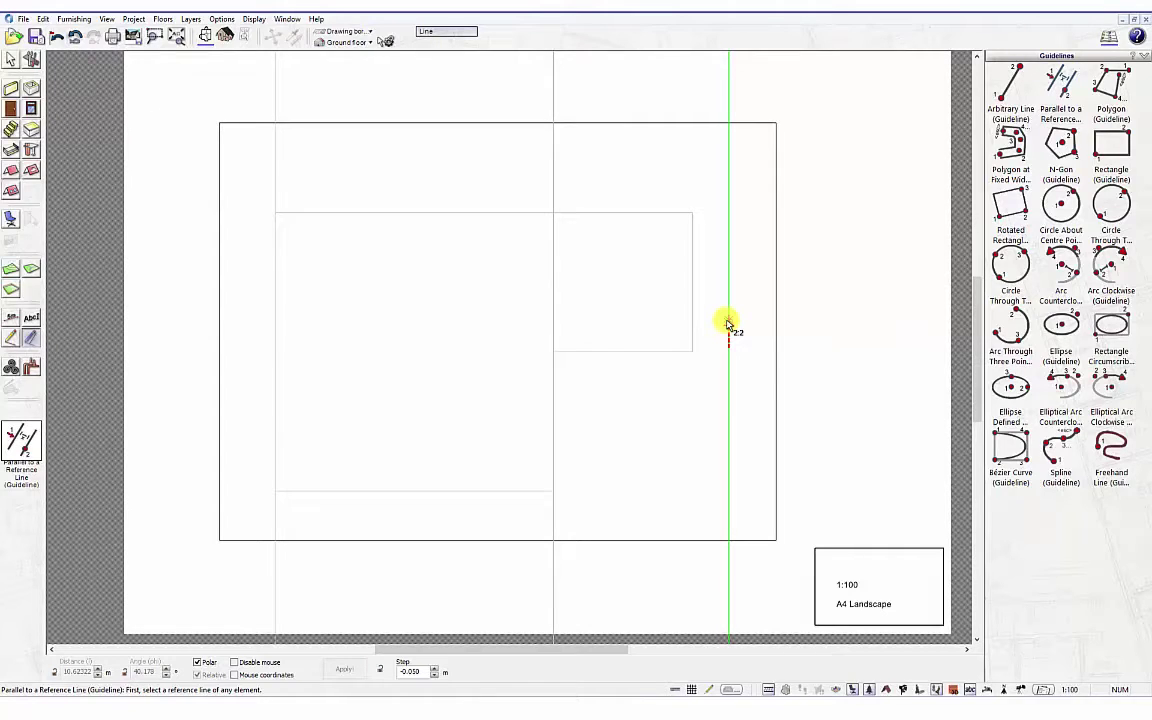
Step: Add 1.3 m parallel guidelines below the projecting wing's lower edge and to the right of the polygon's inner vertical edge
click(659, 351)
click(525, 380)
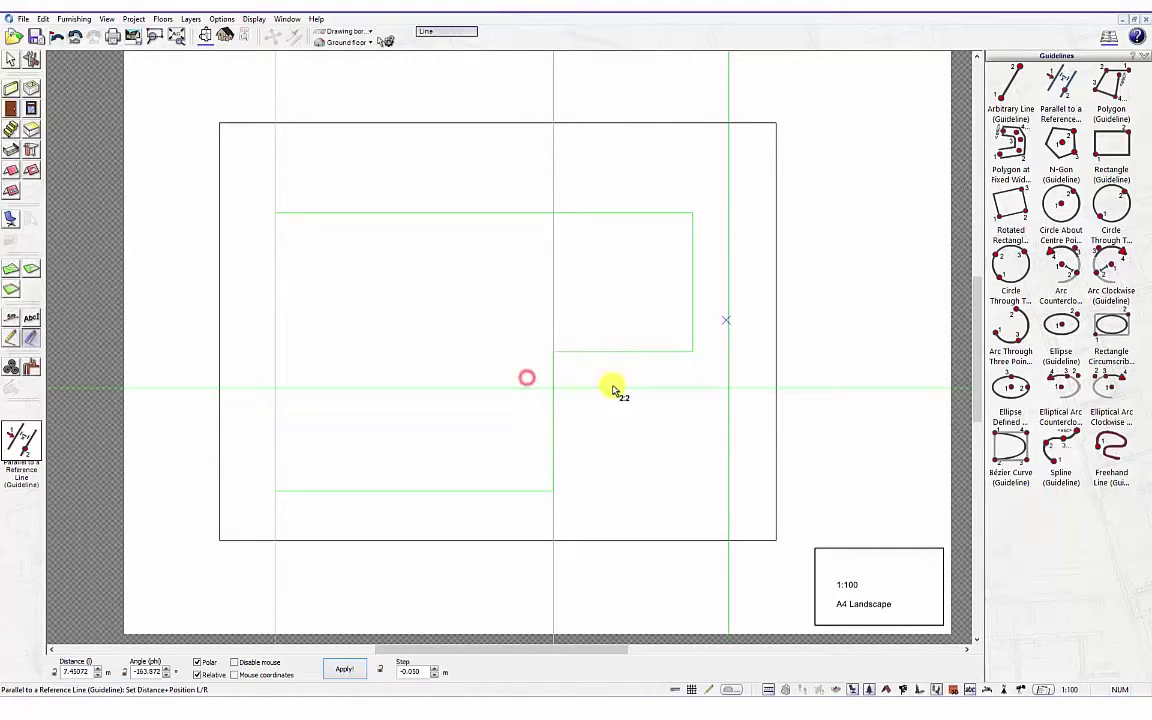
click(612, 389)
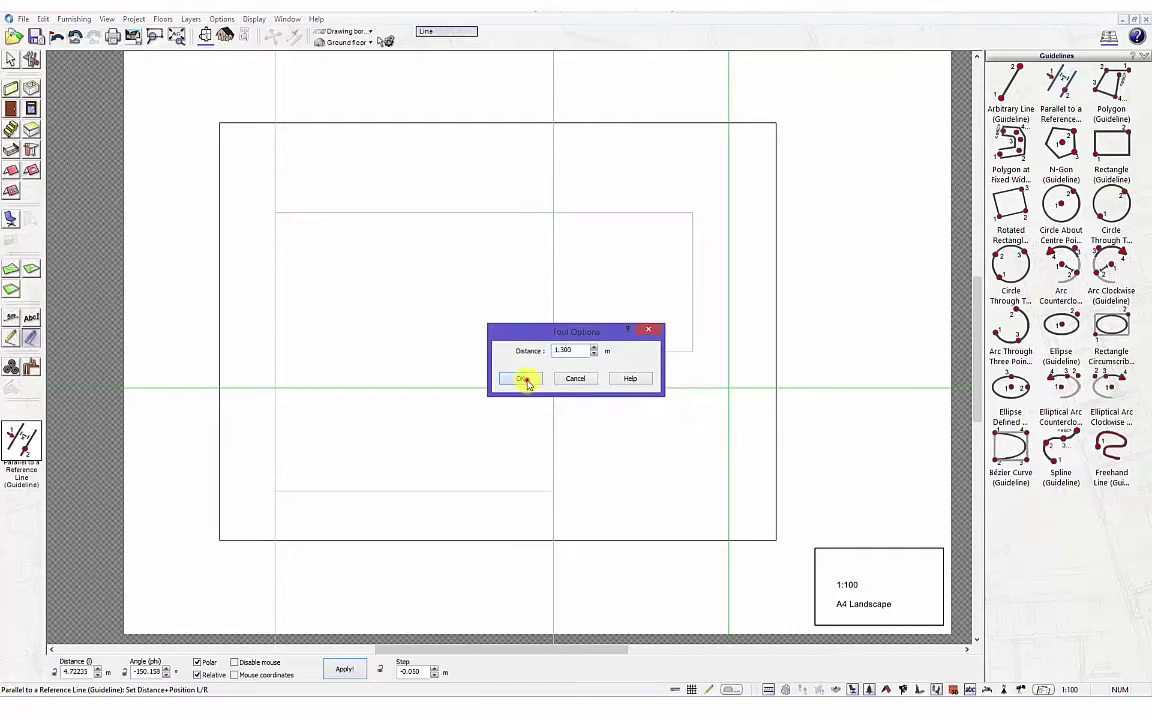
click(522, 378)
click(589, 415)
Step: Add a parallel guideline 1.3 m below the polygon's bottom edge and leave the guideline command
click(502, 491)
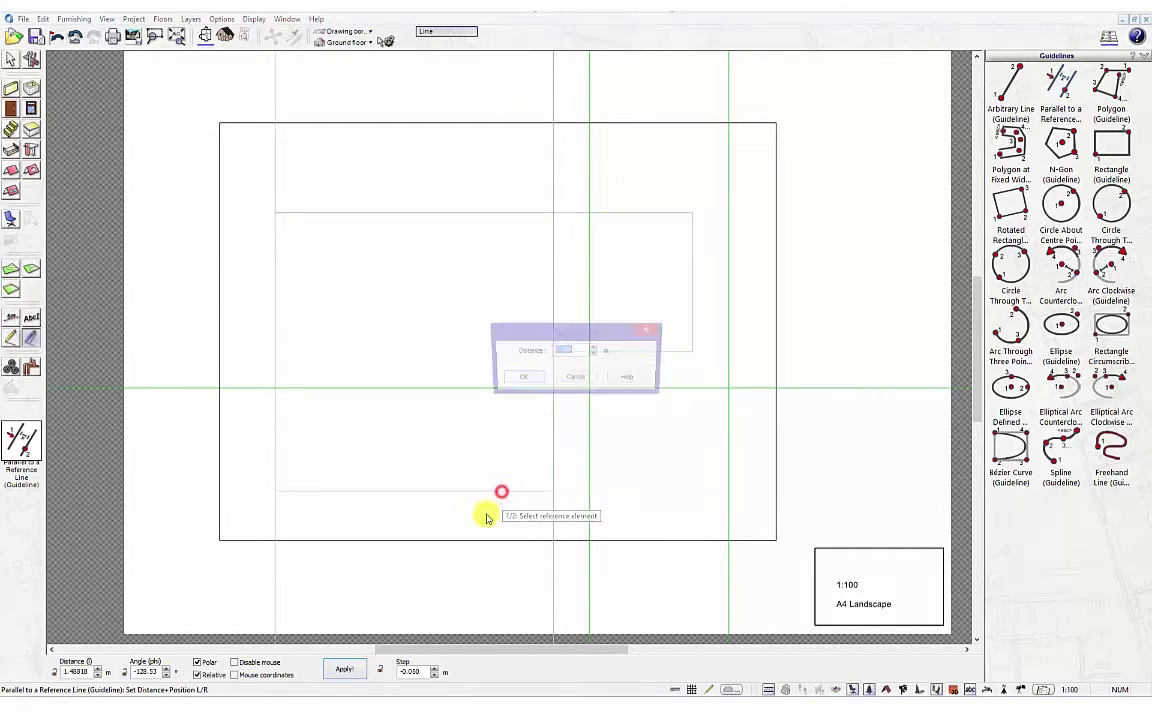
click(517, 380)
click(476, 527)
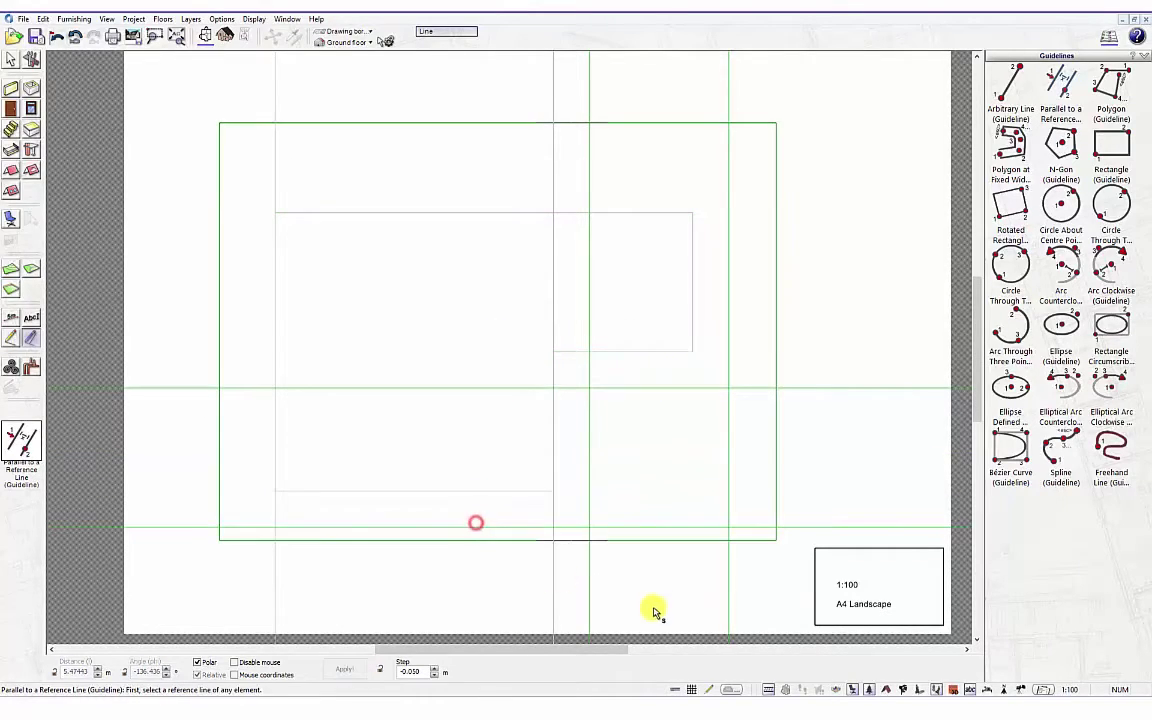
key(Escape)
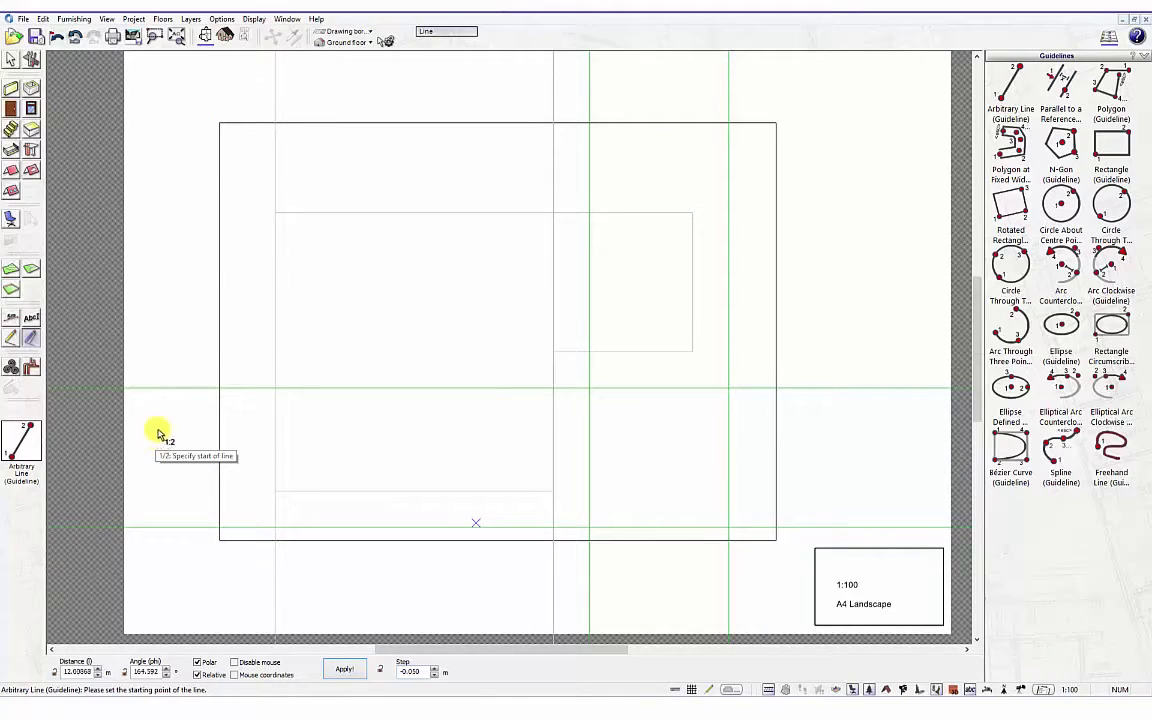
Step: Select the lowest green guideline, view its line properties, and close them again
click(14, 63)
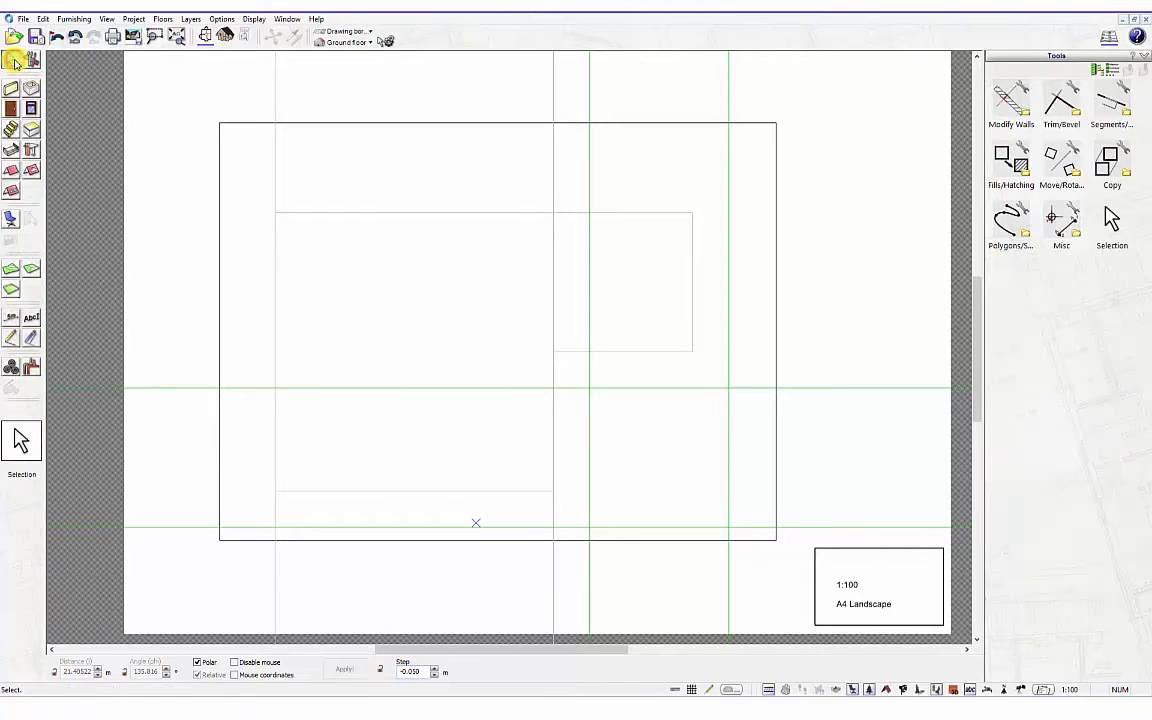
click(328, 529)
click(328, 529)
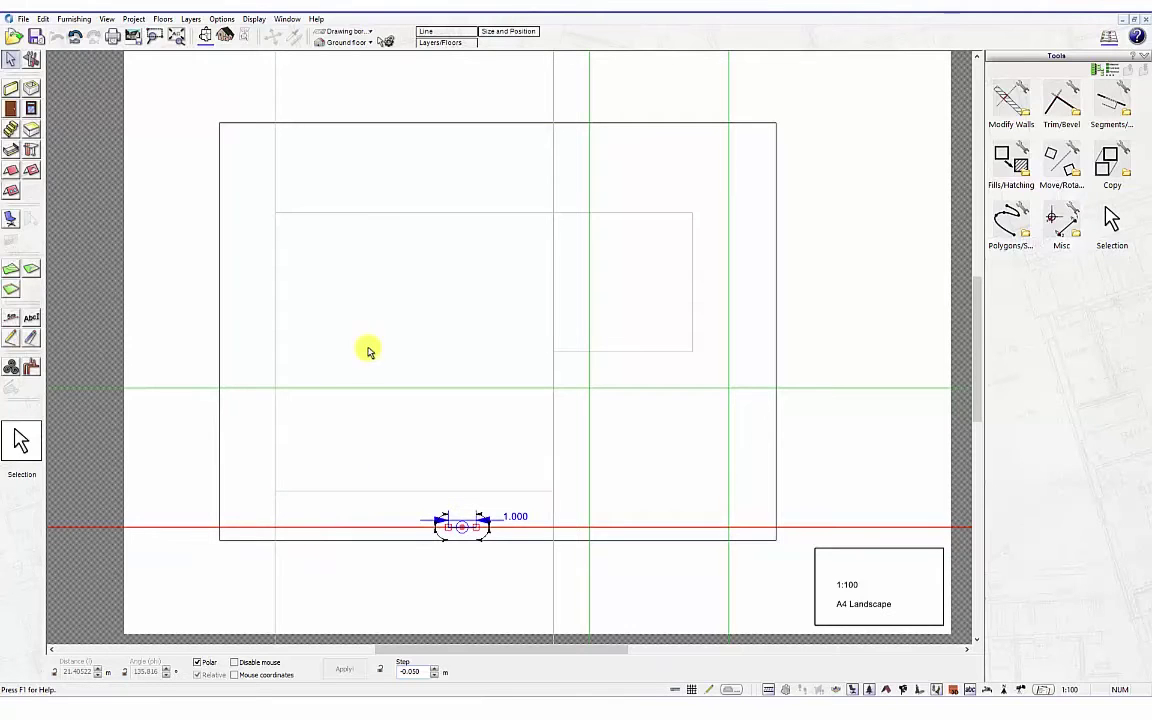
click(435, 33)
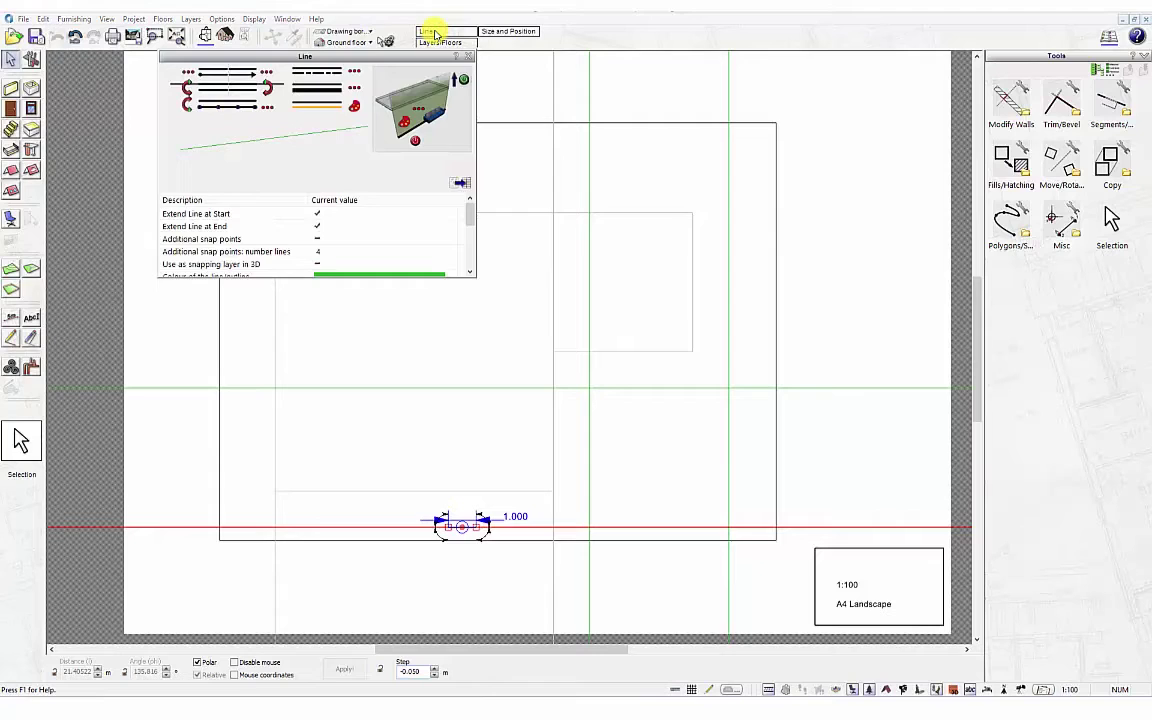
click(435, 33)
click(395, 60)
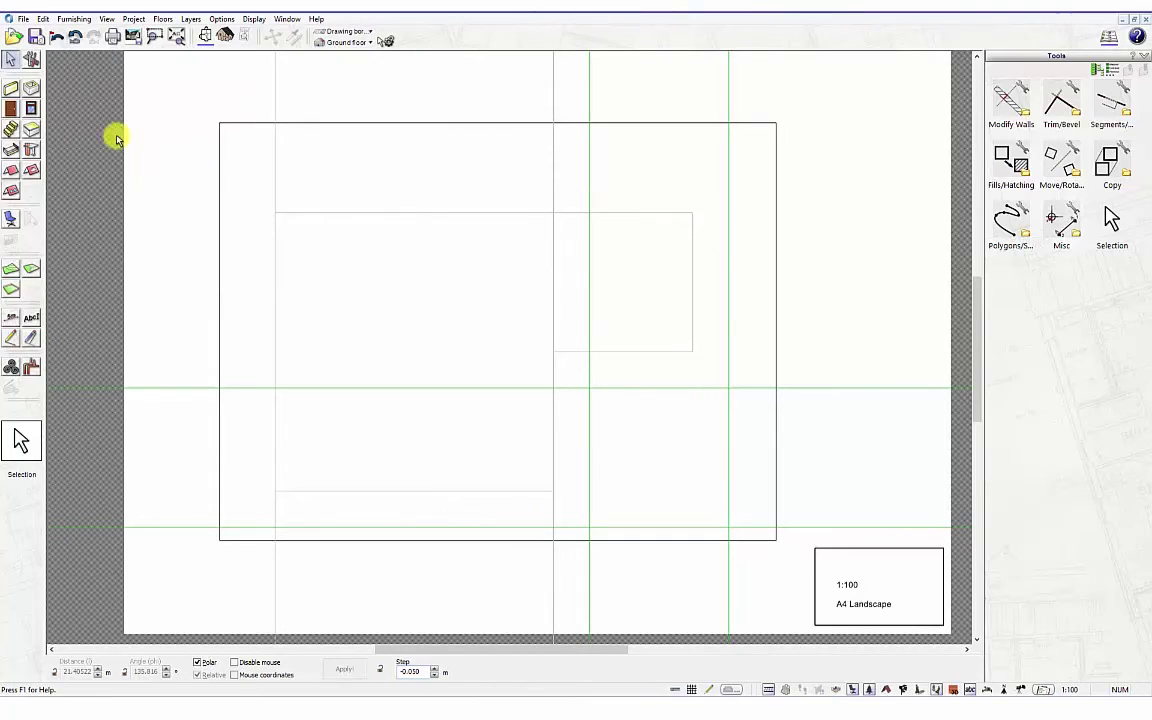